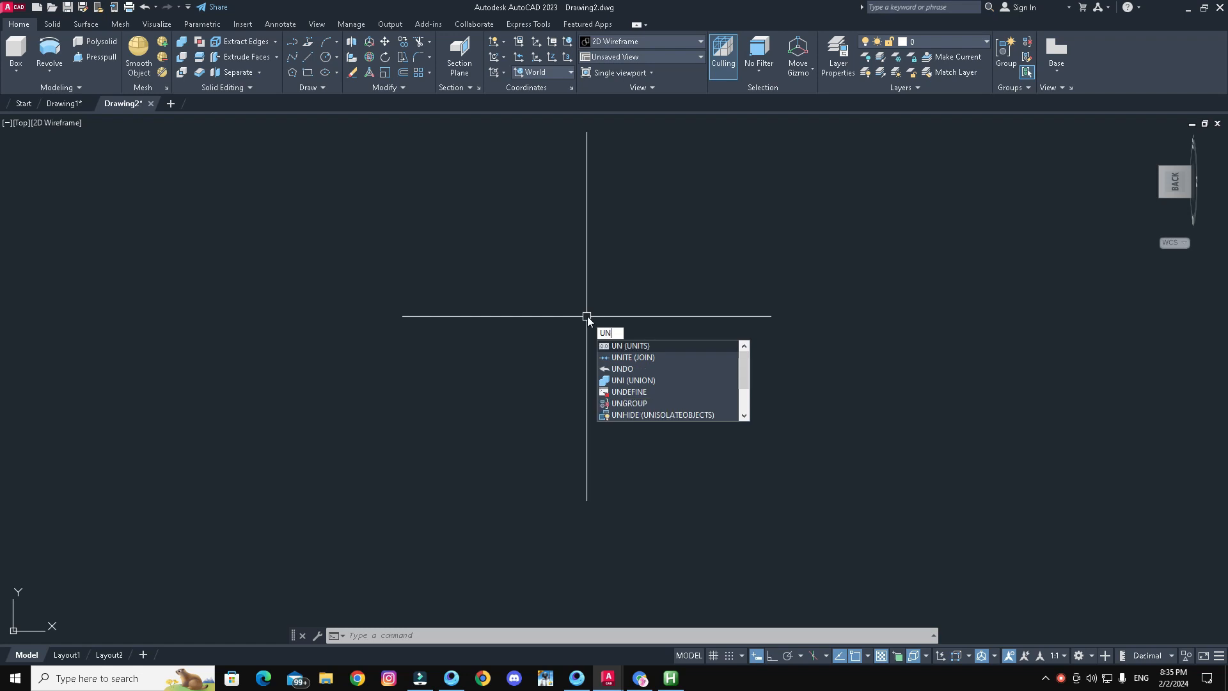
Open the drawing units settings, choose the units and accept them.
{"action": "left_click", "coordinate": [626, 348]}
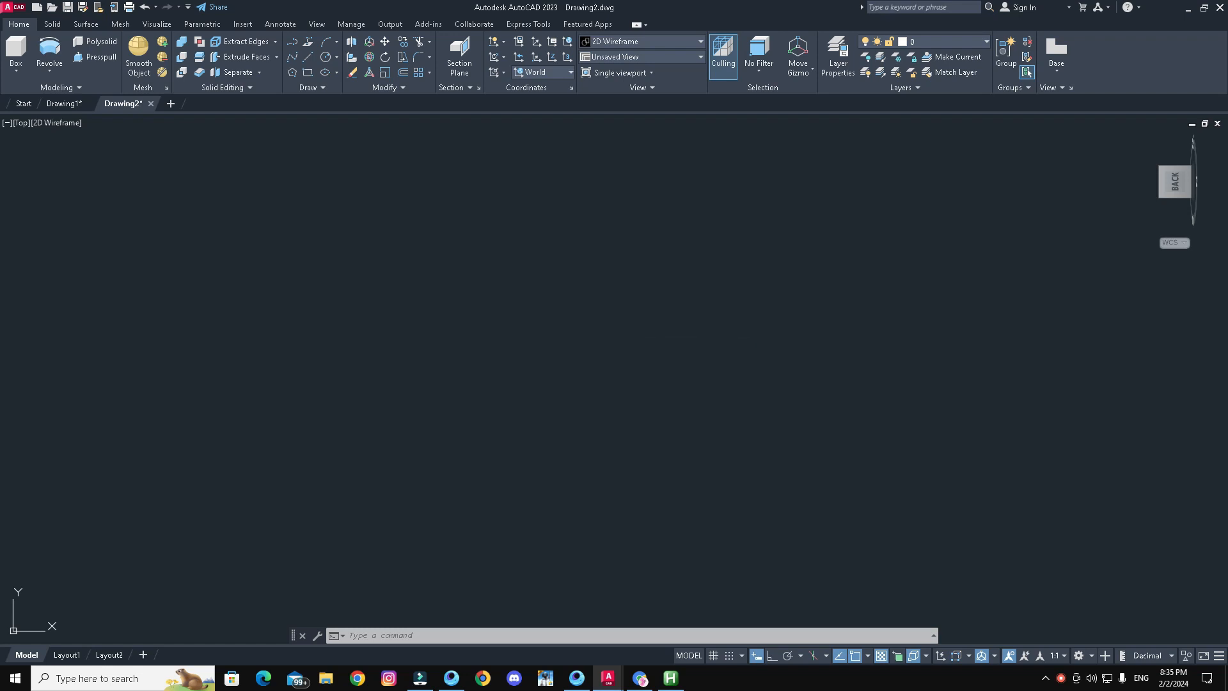
{"action": "left_click", "coordinate": [556, 274]}
{"action": "left_click", "coordinate": [550, 298]}
{"action": "left_click", "coordinate": [556, 337]}
{"action": "left_click", "coordinate": [554, 390]}
{"action": "left_click", "coordinate": [529, 452]}
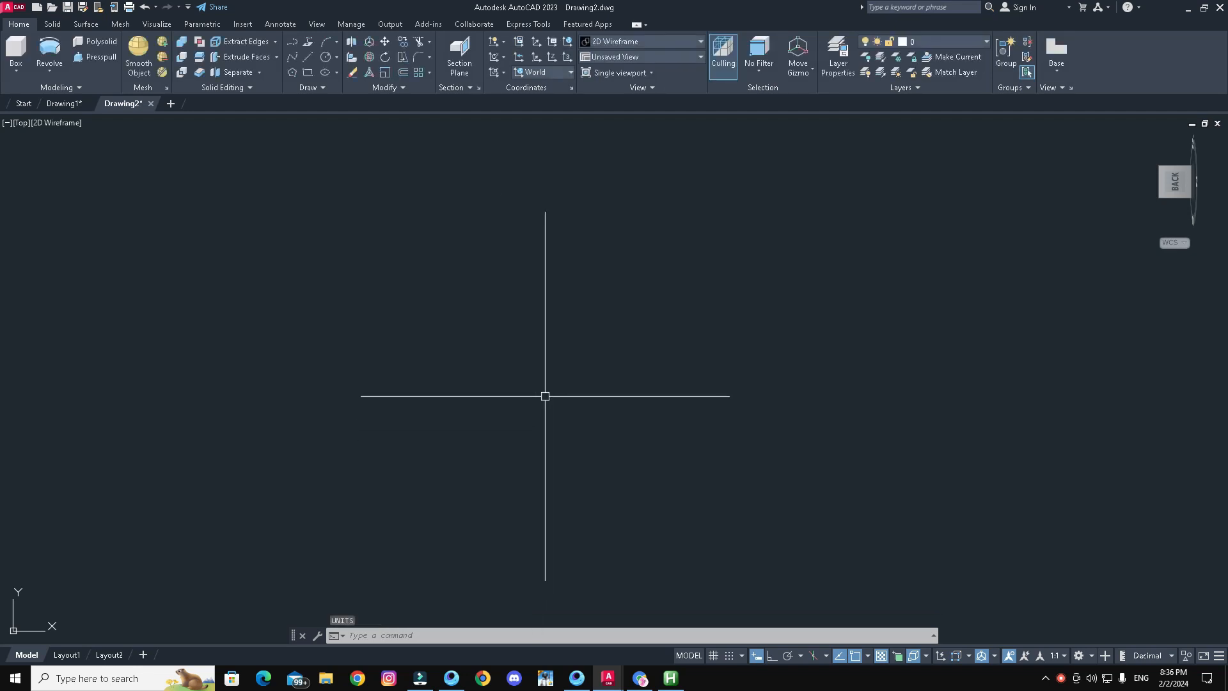
Draw a horizontal line across the middle of the drawing area with orthogonal mode on.
{"action": "left_click", "coordinate": [309, 55]}
{"action": "left_click", "coordinate": [449, 352]}
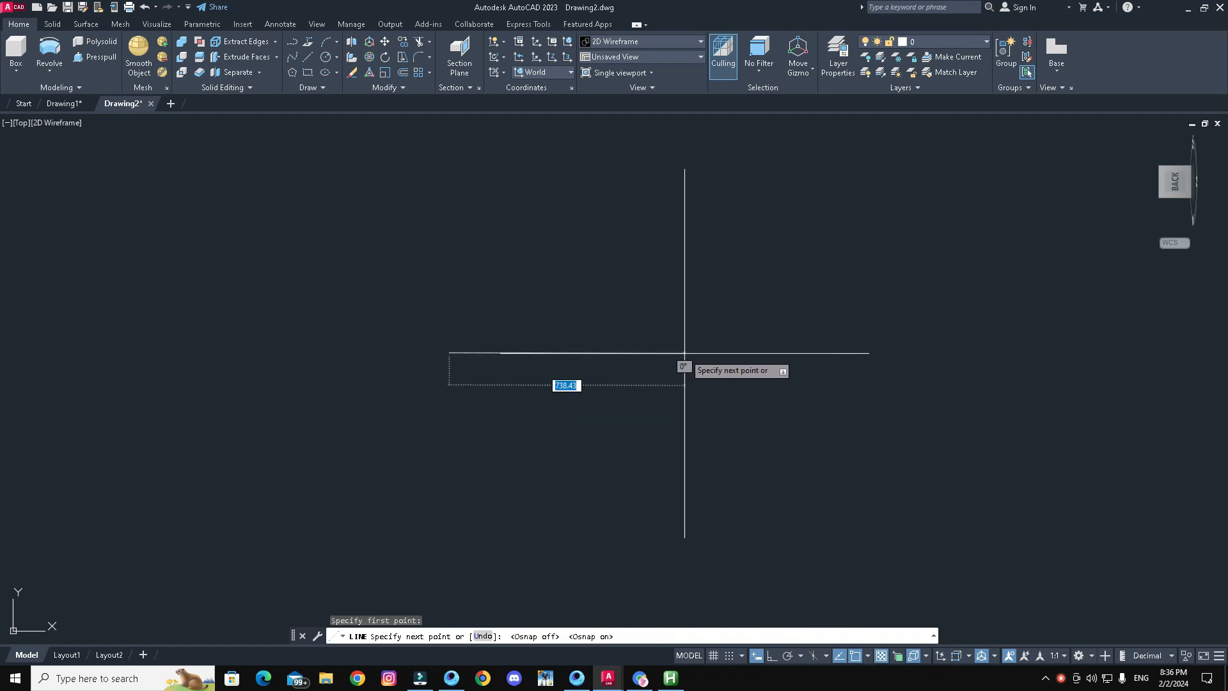
{"action": "key", "text": "F8"}
{"action": "left_click", "coordinate": [791, 353]}
{"action": "key", "text": "Return"}
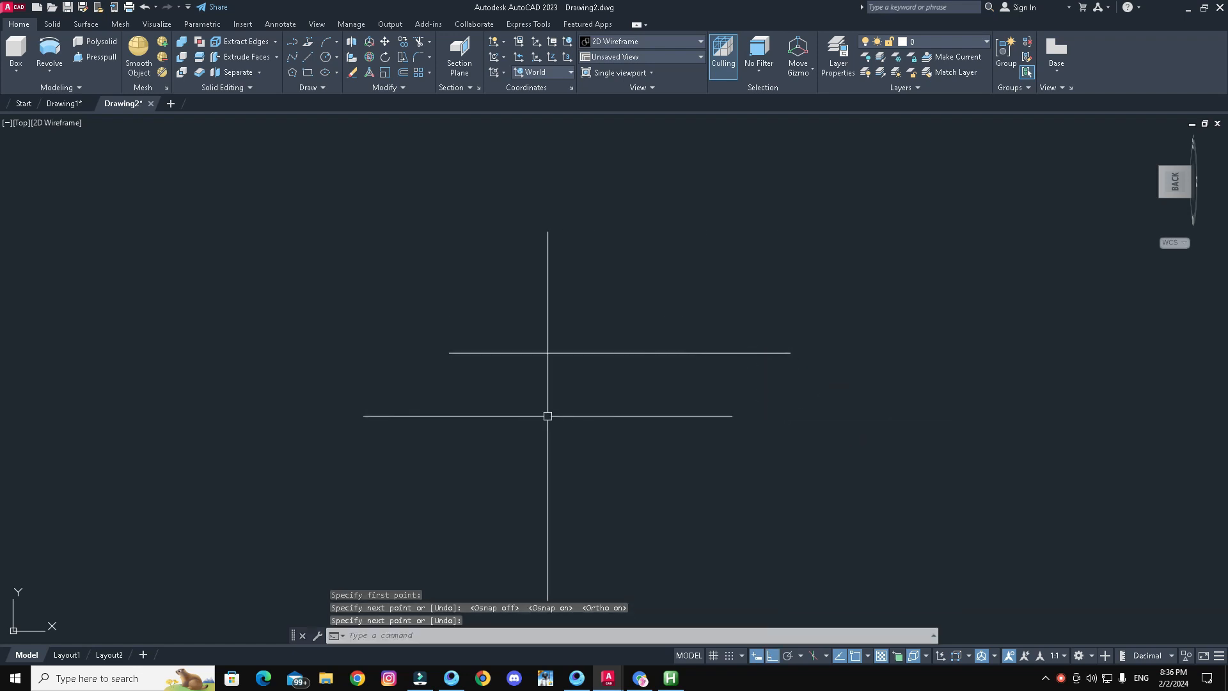
Try a circle of radius 3000 centred on the midpoint of the horizontal line and undo it.
{"action": "left_click", "coordinate": [326, 57]}
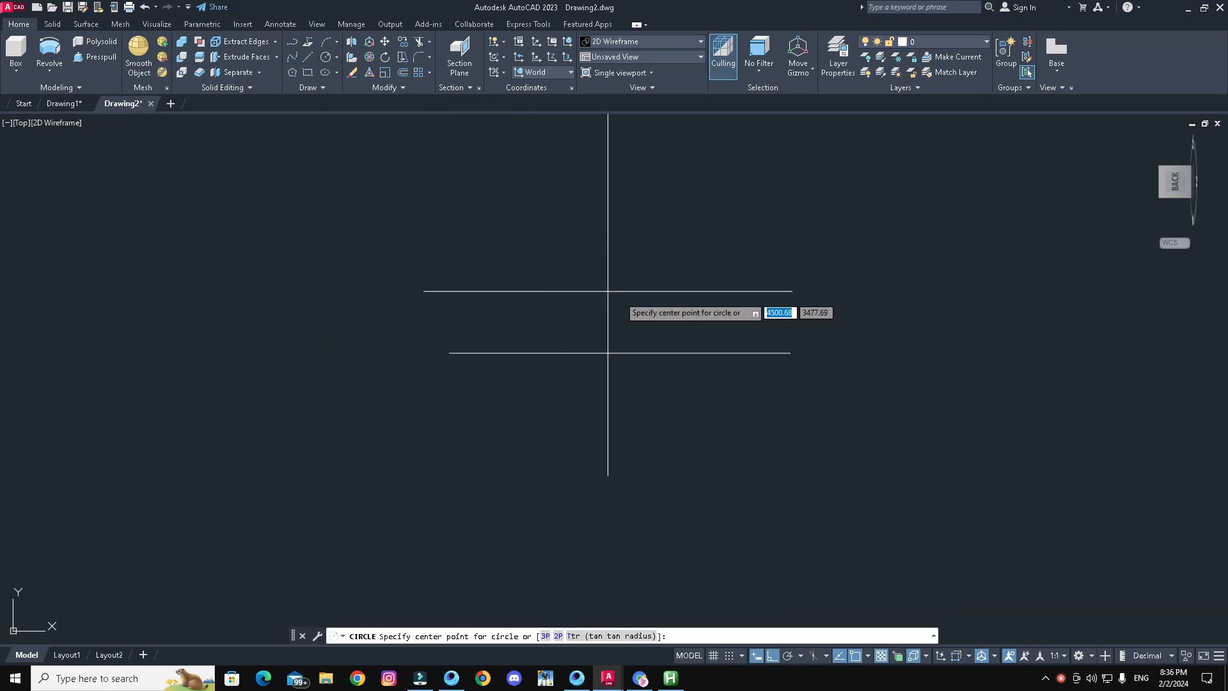
{"action": "left_click", "coordinate": [619, 353]}
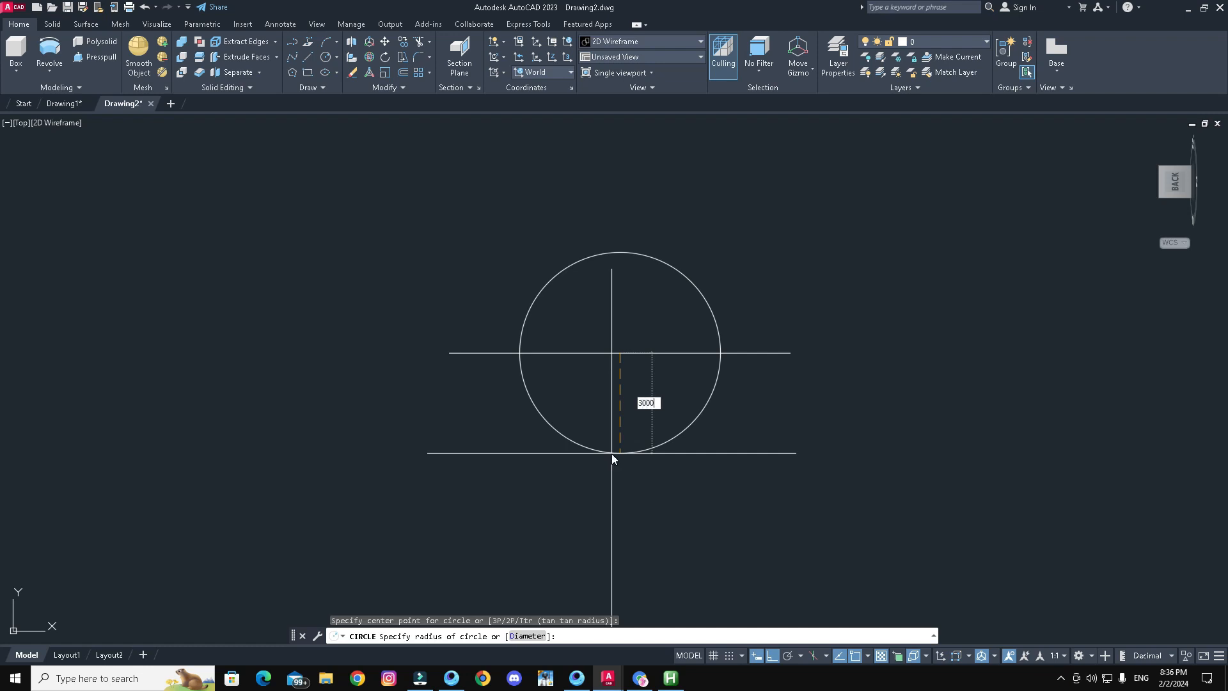
{"action": "type", "text": "3000"}
{"action": "key", "text": "Return"}
{"action": "type", "text": "u"}
{"action": "key", "text": "Return"}
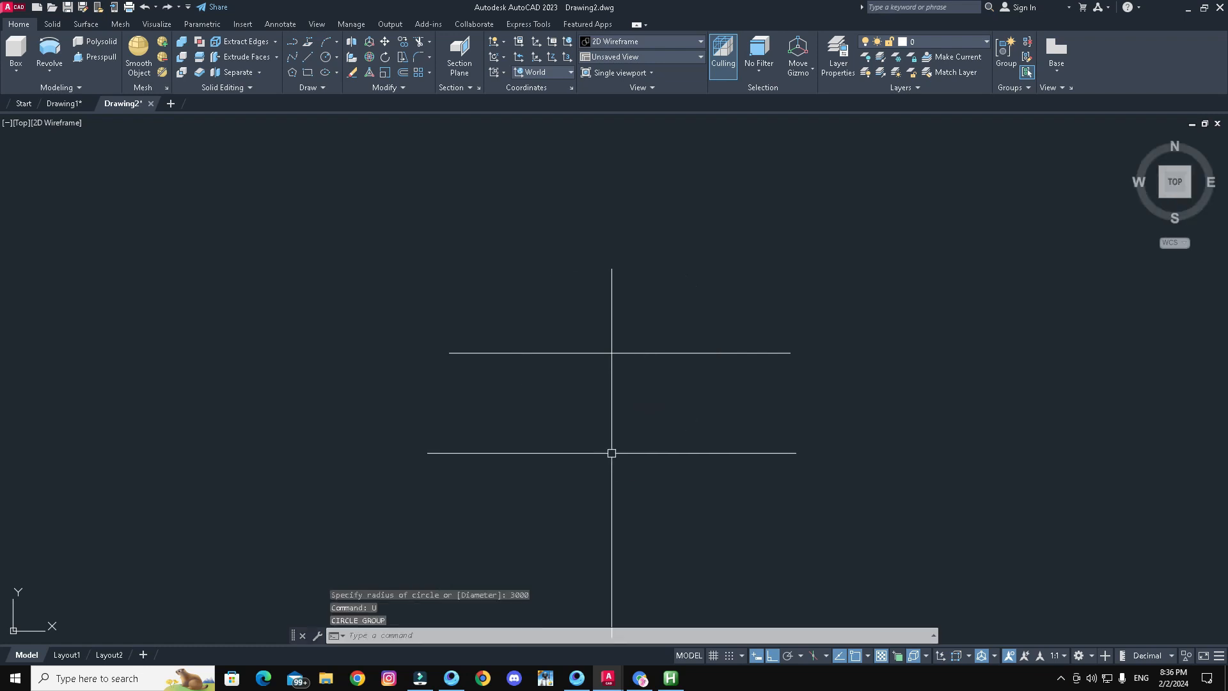
Draw a circle of radius 250 centred on the midpoint of the horizontal line.
{"action": "type", "text": "c"}
{"action": "key", "text": "Return"}
{"action": "left_click", "coordinate": [619, 353]}
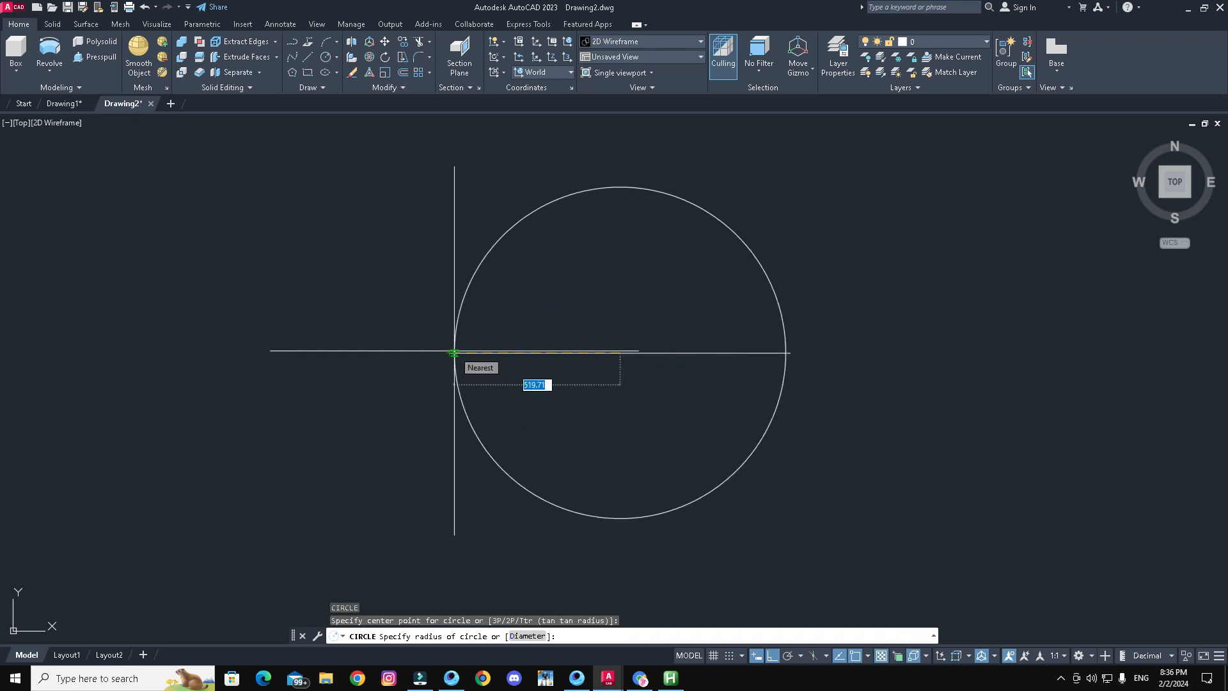
{"action": "key", "text": "Return"}
{"action": "scroll", "coordinate": [652, 277], "scroll_direction": "up", "scroll_amount": 1}
{"action": "key", "text": "Return"}
{"action": "left_click", "coordinate": [601, 398]}
{"action": "key", "text": "Escape"}
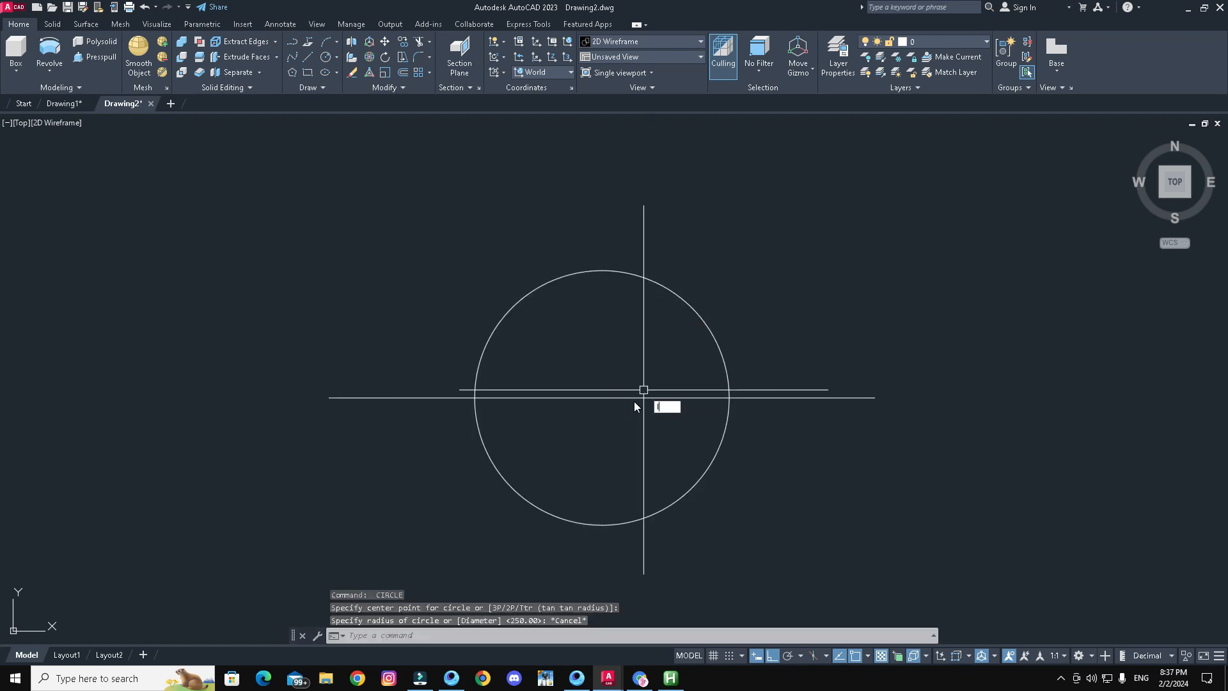
Draw a vertical line from the circle's centre up to its top quadrant.
{"action": "key", "text": "l"}
{"action": "key", "text": "Return"}
{"action": "left_click", "coordinate": [602, 398]}
{"action": "left_click", "coordinate": [602, 271]}
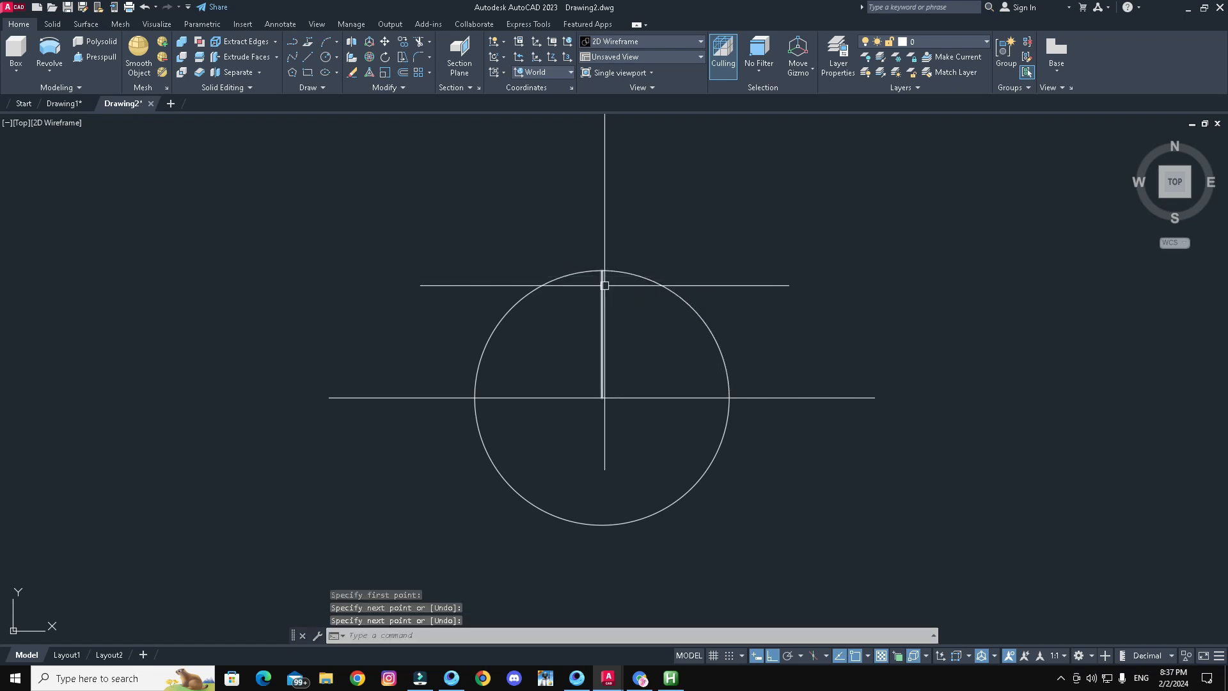
Trim the circle and the horizontal line so that only the closed upper-left quarter of the circle is left.
{"action": "type", "text": "tr"}
{"action": "key", "text": "Return"}
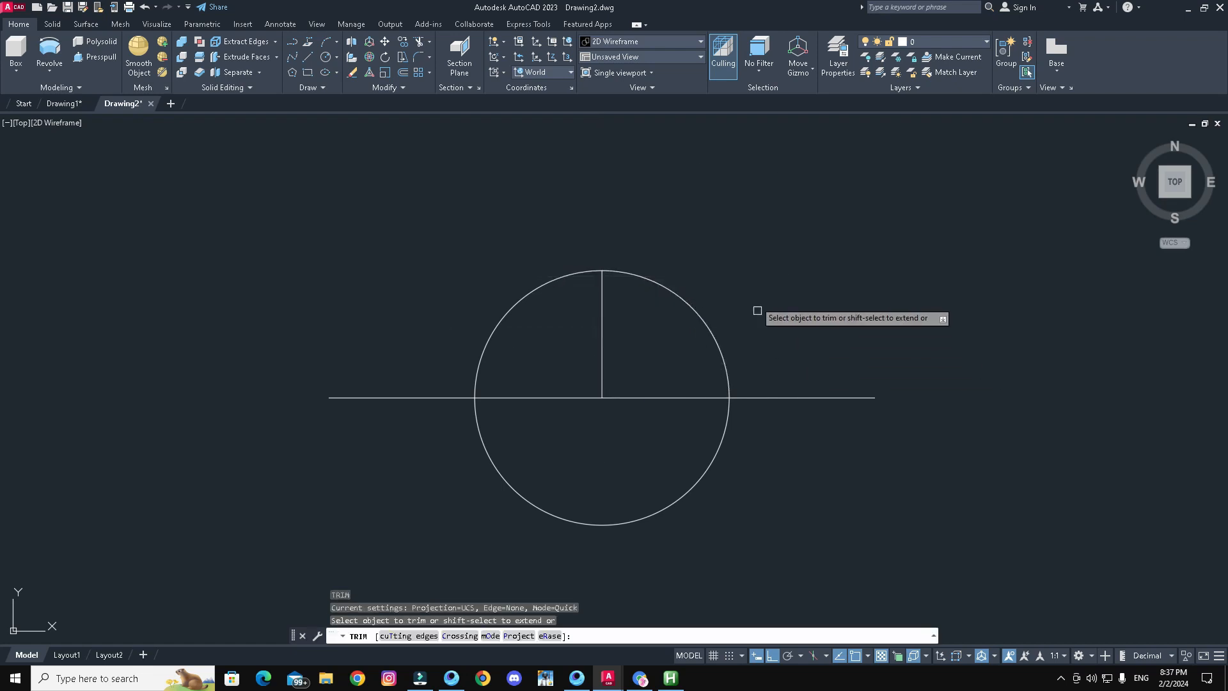
{"action": "left_click", "coordinate": [756, 249]}
{"action": "left_click", "coordinate": [666, 543]}
{"action": "left_click", "coordinate": [439, 540]}
{"action": "left_click", "coordinate": [416, 386]}
{"action": "left_click", "coordinate": [800, 424]}
{"action": "left_click", "coordinate": [838, 347]}
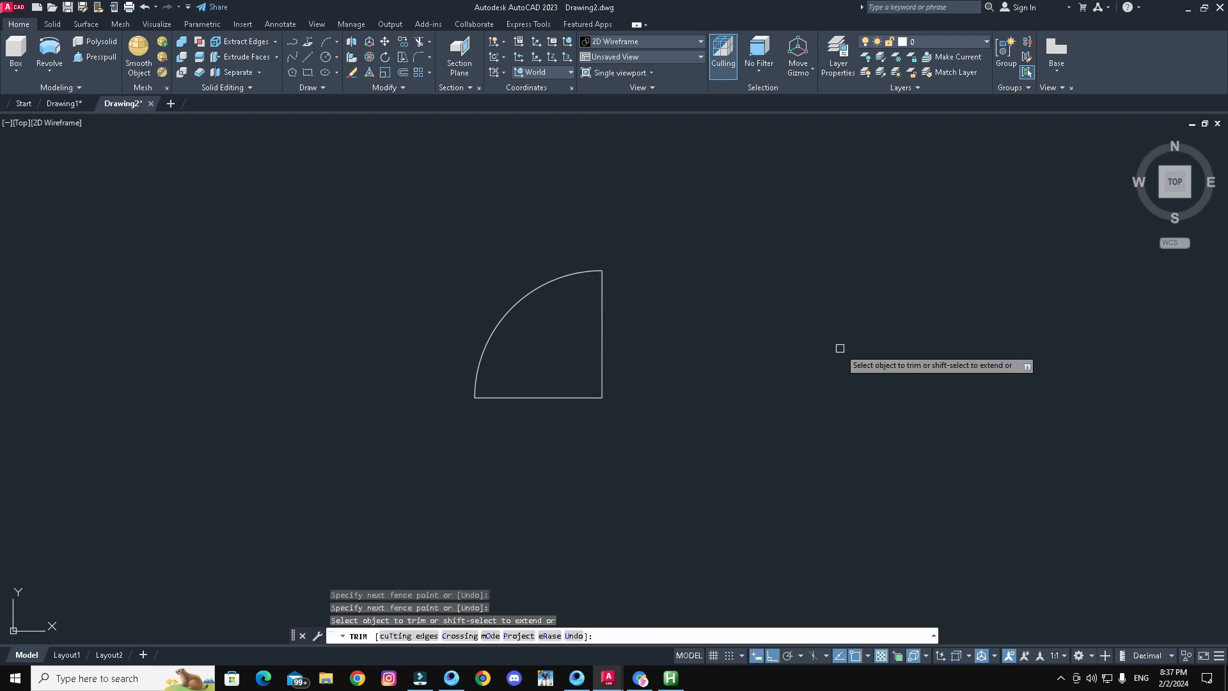
{"action": "left_click", "coordinate": [46, 70]}
{"action": "left_click", "coordinate": [51, 146]}
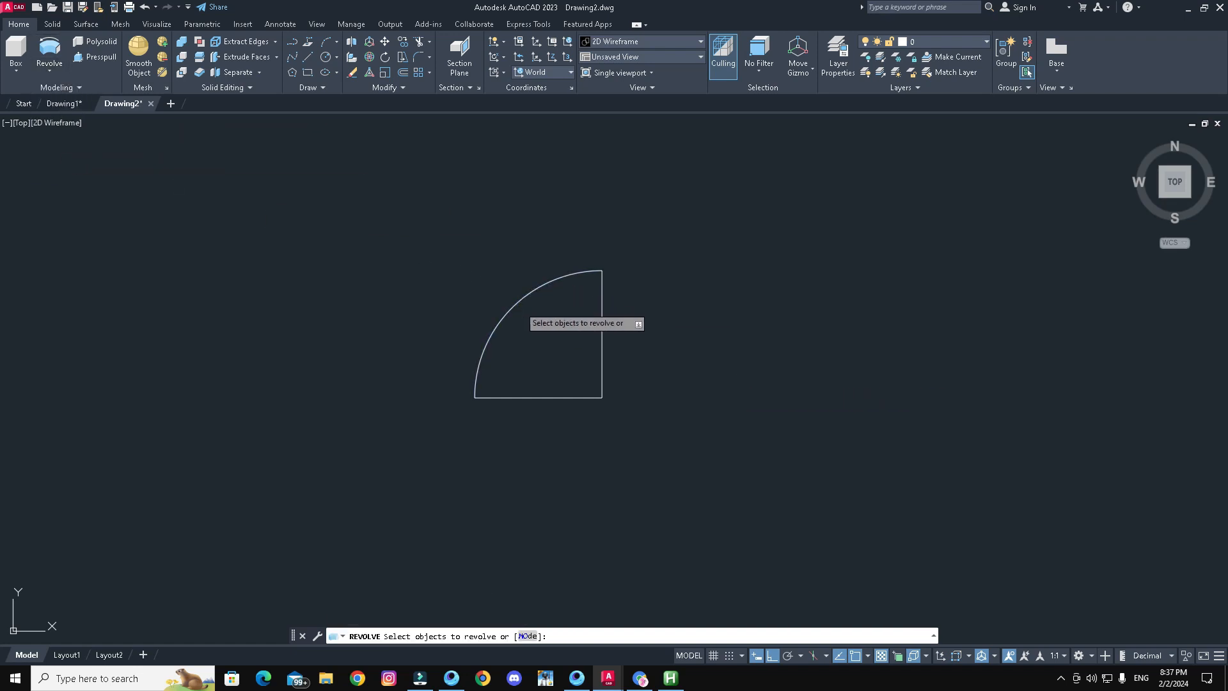
{"action": "left_click", "coordinate": [506, 313]}
{"action": "key", "text": "Escape"}
{"action": "type", "text": "J1"}
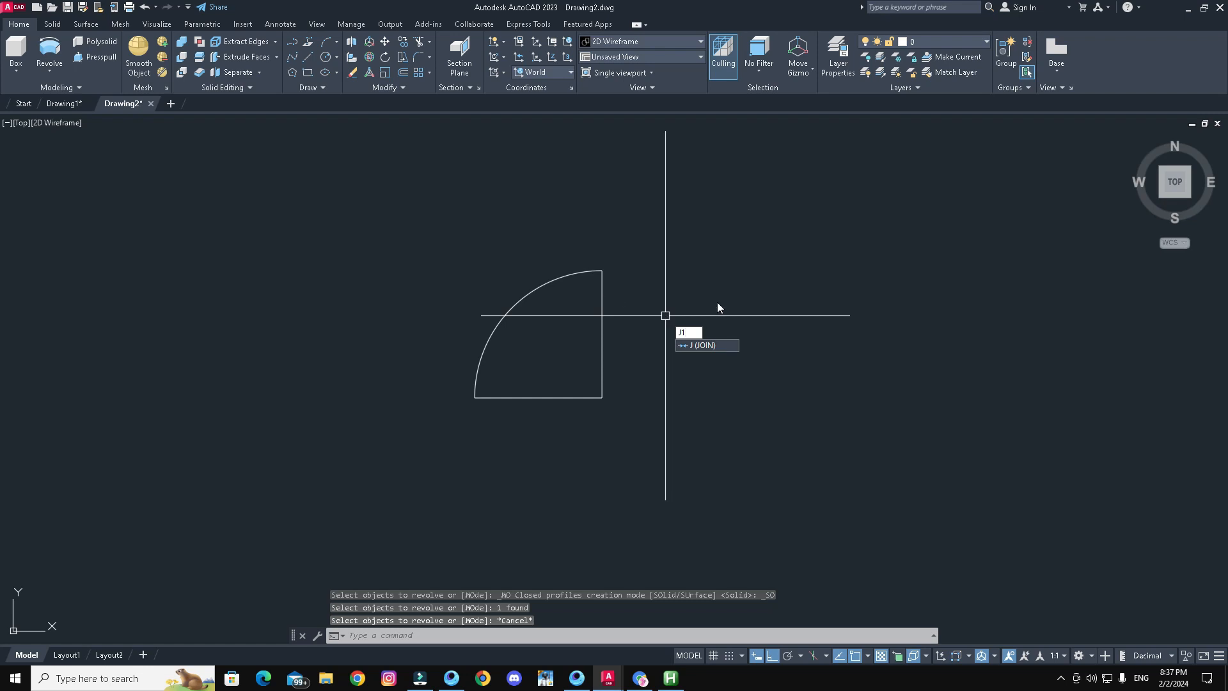
{"action": "key", "text": "Return"}
Join the quarter arc and its two straight edges into a single polyline.
{"action": "left_click", "coordinate": [401, 89]}
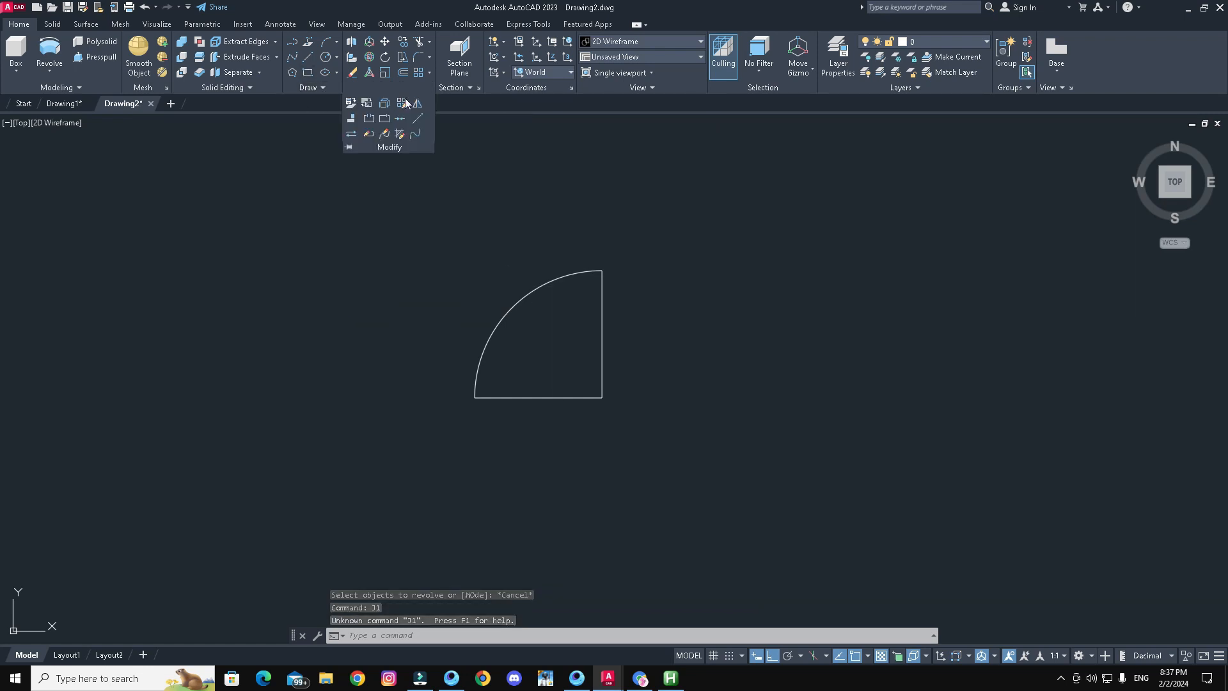
{"action": "left_click", "coordinate": [401, 119]}
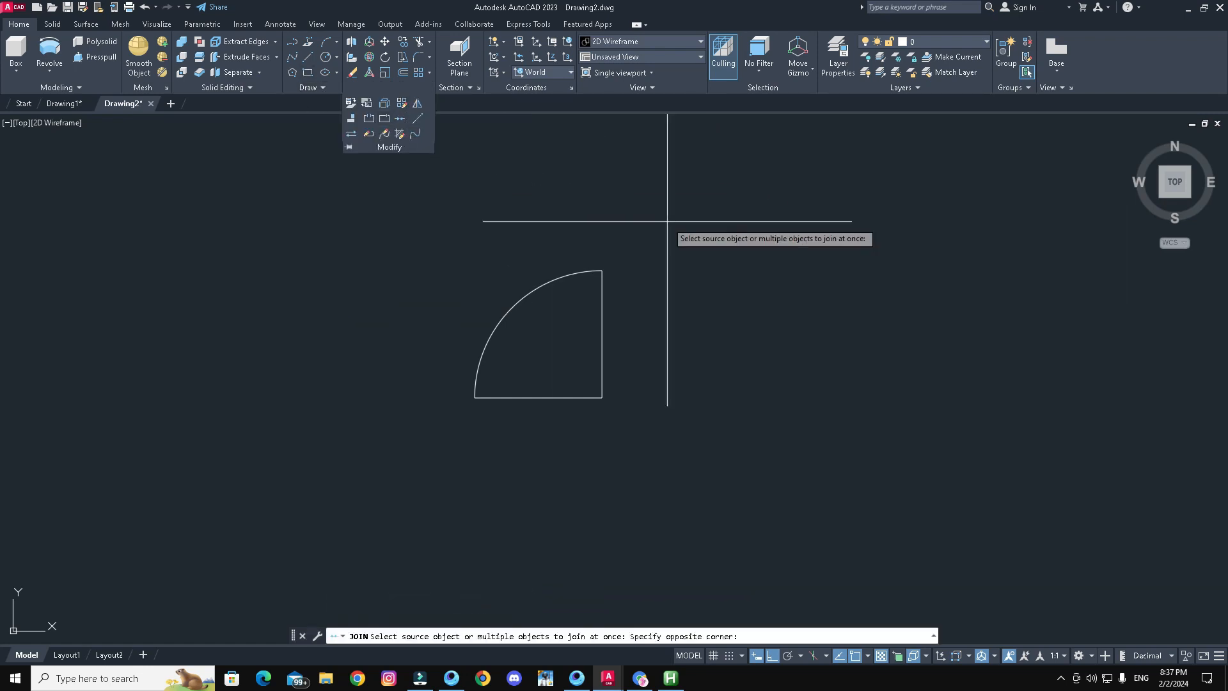
{"action": "left_click", "coordinate": [666, 224]}
{"action": "left_click", "coordinate": [406, 467]}
{"action": "key", "text": "Return"}
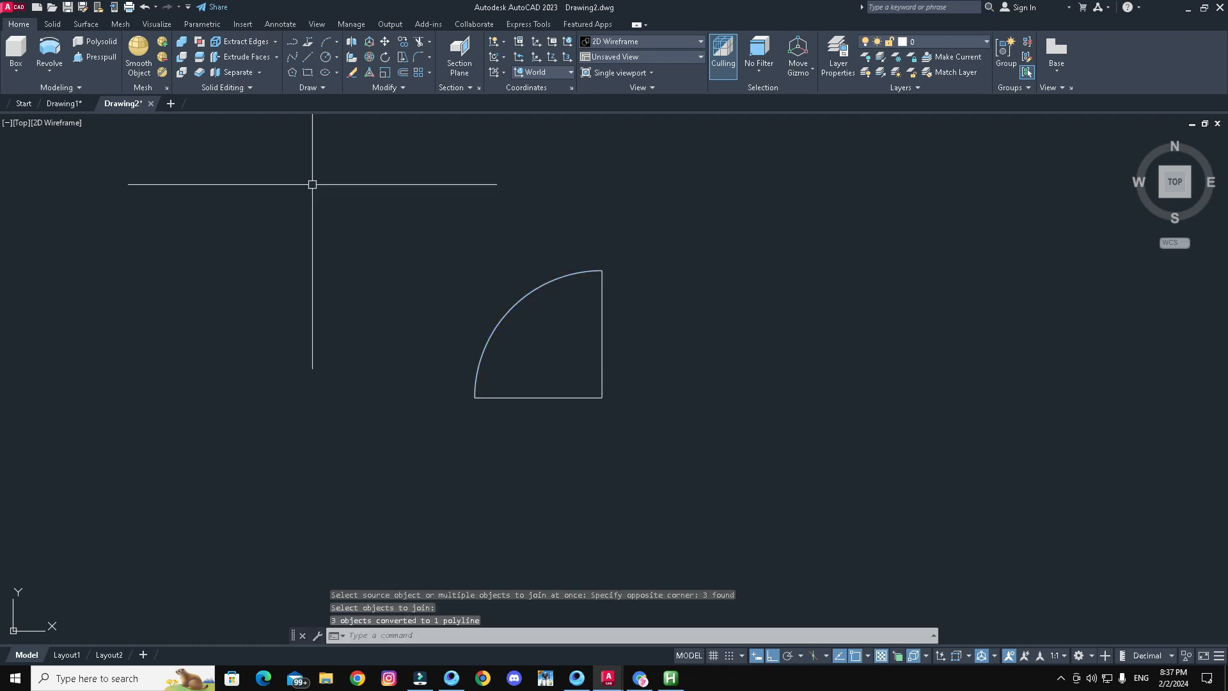
Revolve the quarter-circle profile into a solid dome about its vertical edge, accepting the default angle.
{"action": "left_click", "coordinate": [60, 57]}
{"action": "left_click", "coordinate": [526, 294]}
{"action": "key", "text": "Return"}
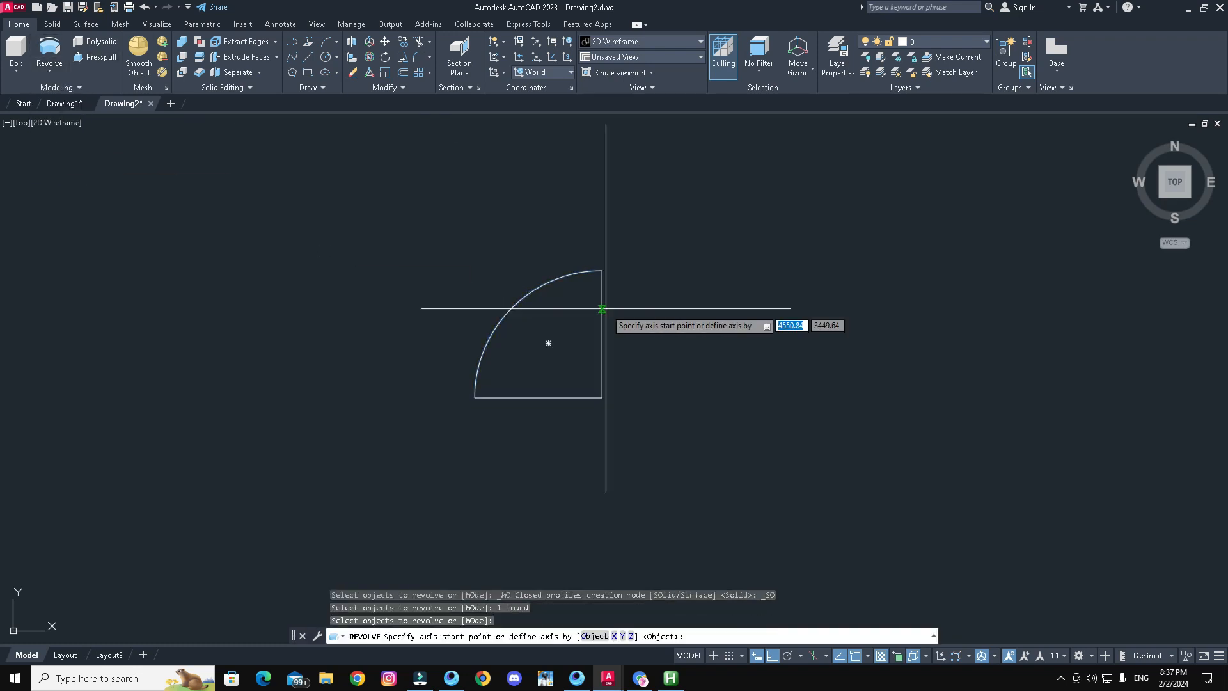
{"action": "left_click", "coordinate": [602, 397]}
{"action": "left_click", "coordinate": [601, 271]}
{"action": "key", "text": "Return"}
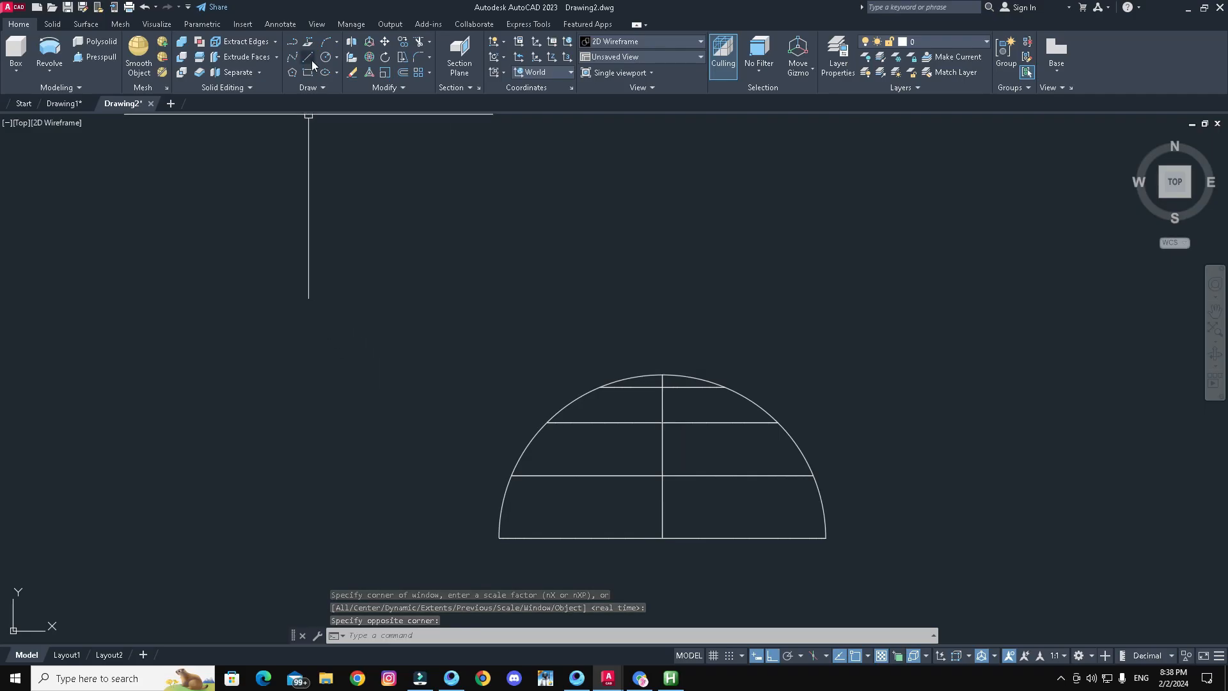
Draw a vertical line 100 units long, going down from a point in the empty area above and left of the dome.
{"action": "left_click", "coordinate": [313, 60]}
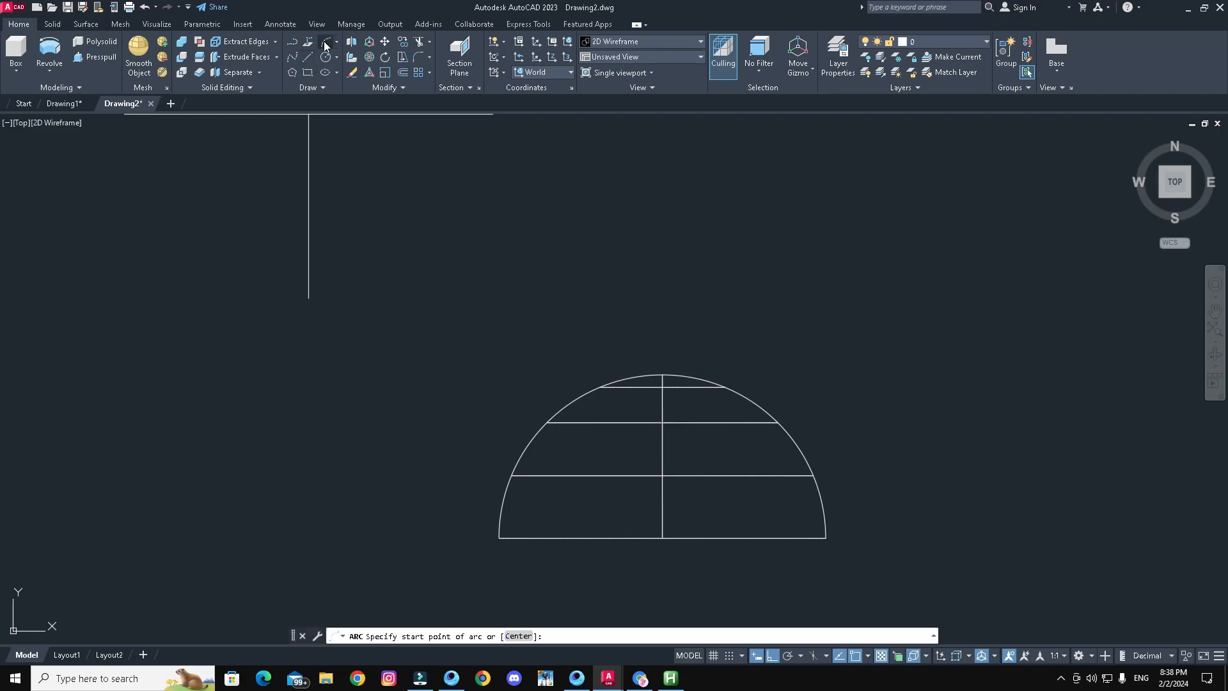
{"action": "left_click", "coordinate": [383, 227]}
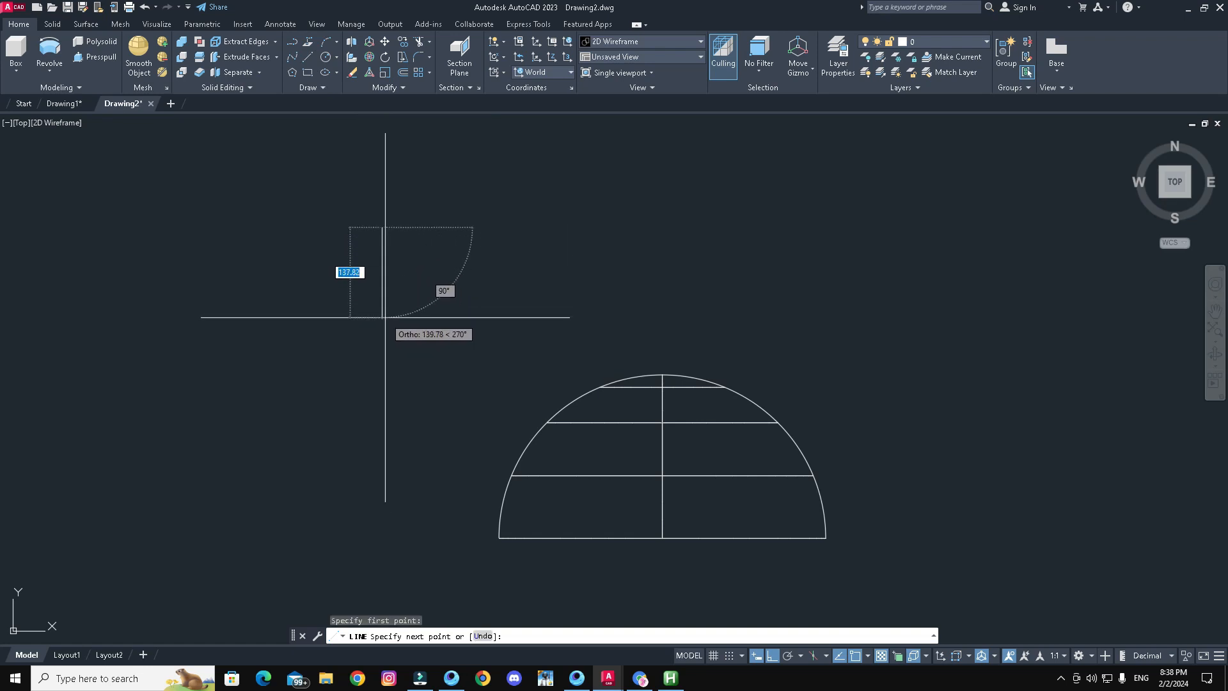
{"action": "type", "text": "100"}
{"action": "key", "text": "Return"}
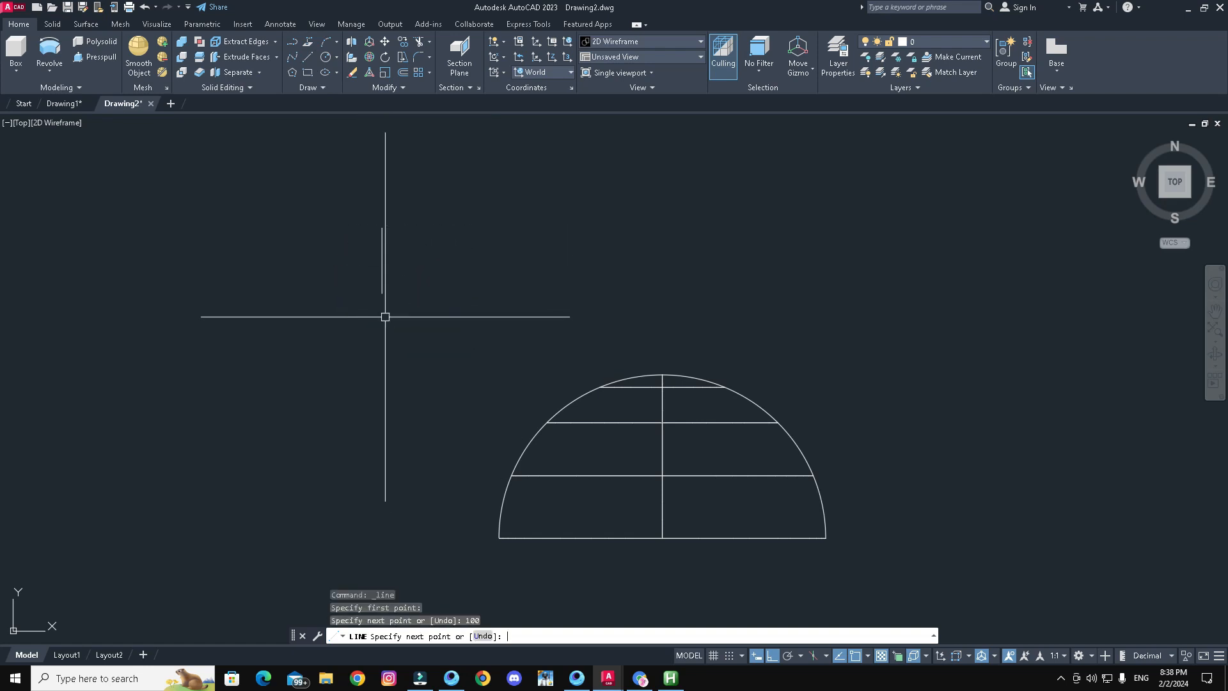
{"action": "key", "text": "Return"}
Try a horizontal line 10 units long, going left from the vertical line's lower end, and undo it.
{"action": "scroll", "coordinate": [348, 215], "scroll_direction": "up", "scroll_amount": 5}
{"action": "middle_click_drag", "start_coordinate": [457, 377], "coordinate": [671, 316]}
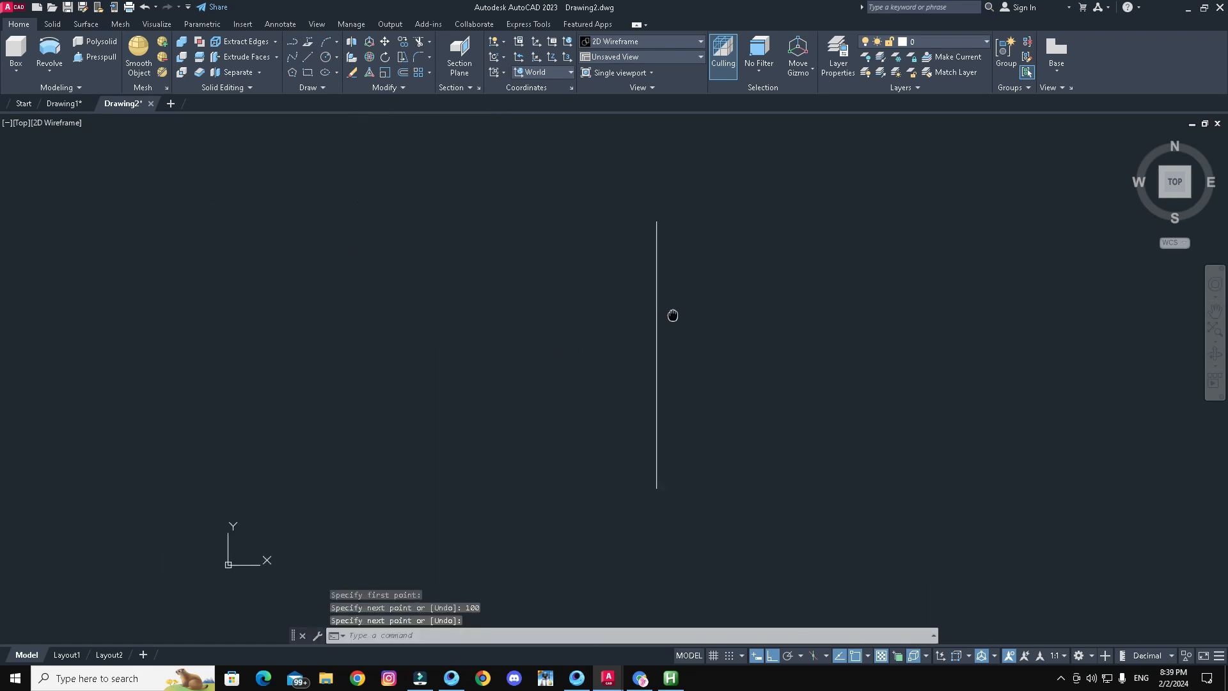
{"action": "key", "text": "Return"}
{"action": "left_click", "coordinate": [655, 488]}
{"action": "type", "text": "10"}
{"action": "key", "text": "Return"}
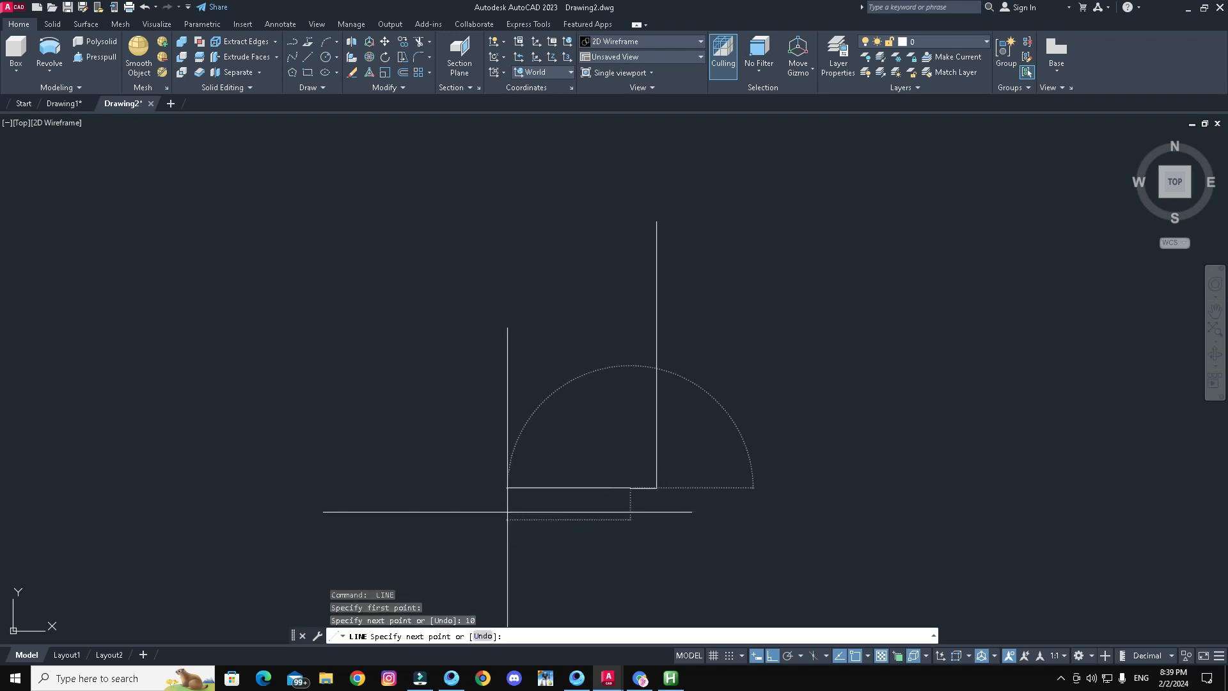
{"action": "key", "text": "Return"}
{"action": "type", "text": "u"}
{"action": "key", "text": "Return"}
Draw a horizontal base line 15 units long, going left from the lower end of the vertical line.
{"action": "type", "text": "l"}
{"action": "key", "text": "Return"}
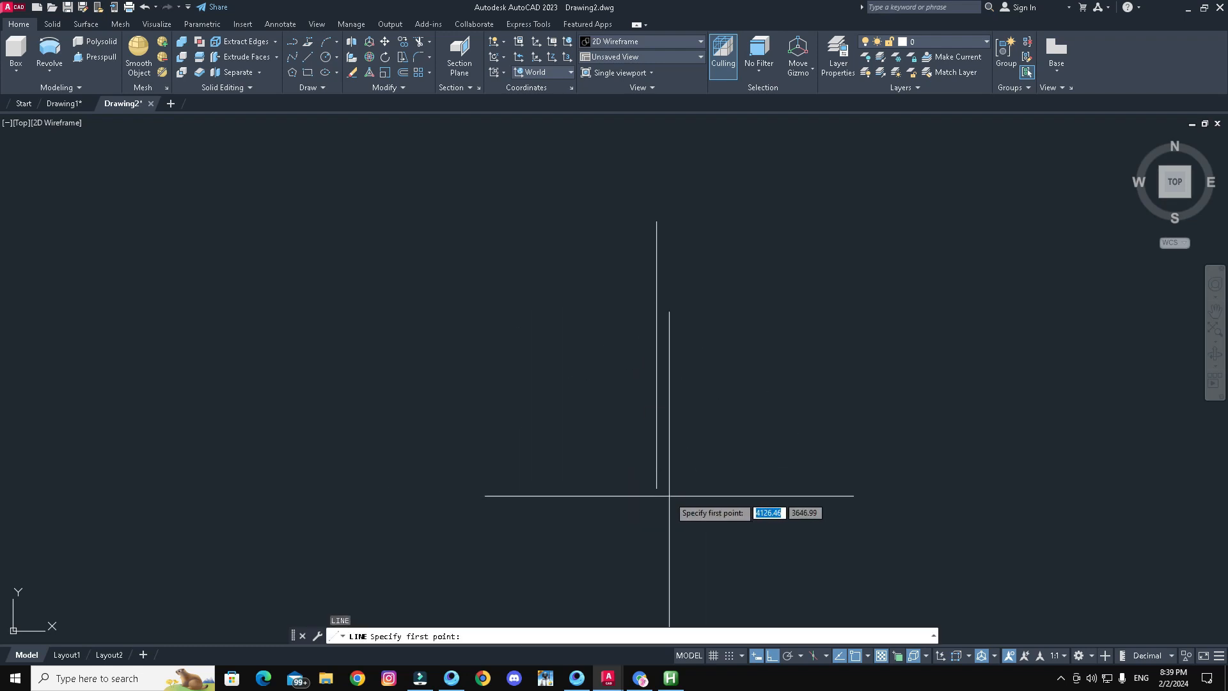
{"action": "left_click", "coordinate": [656, 488]}
{"action": "type", "text": "30"}
{"action": "key", "text": "BackSpace"}
{"action": "key", "text": "BackSpace"}
{"action": "type", "text": "15"}
{"action": "key", "text": "Return"}
{"action": "key", "text": "Return"}
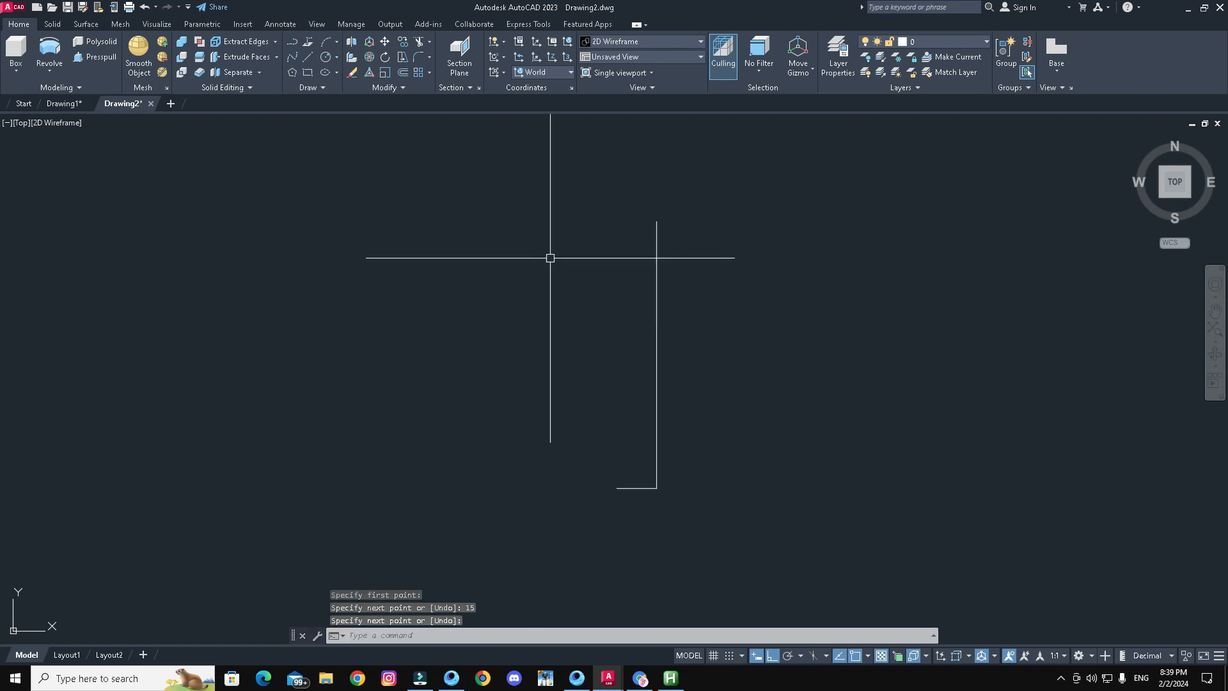
With orthogonal mode off, draw a convex three-point arc from the vertical line's top end to about 13 units left and 29 units below it.
{"action": "left_click", "coordinate": [330, 46]}
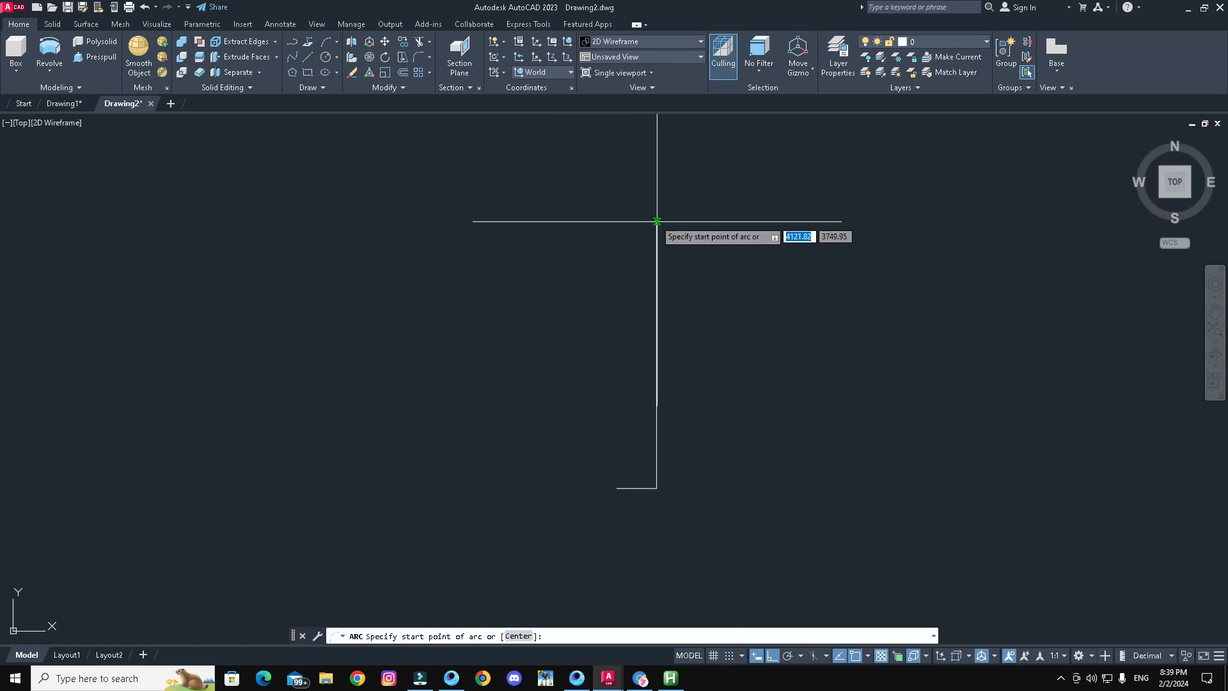
{"action": "left_click", "coordinate": [656, 222]}
{"action": "key", "text": "F8"}
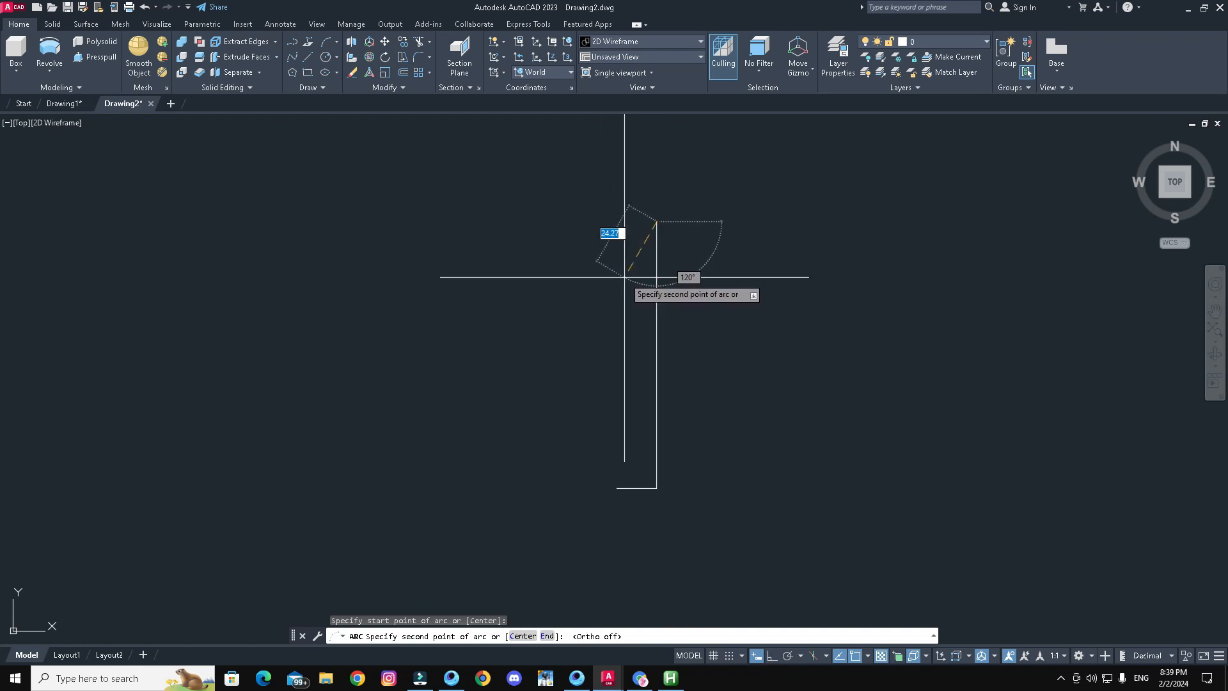
{"action": "left_click", "coordinate": [622, 276]}
{"action": "left_click", "coordinate": [621, 298]}
Continue the profile downward from the first arc's lower end with a second three-point arc curving in toward the vertical line.
{"action": "key", "text": "Return"}
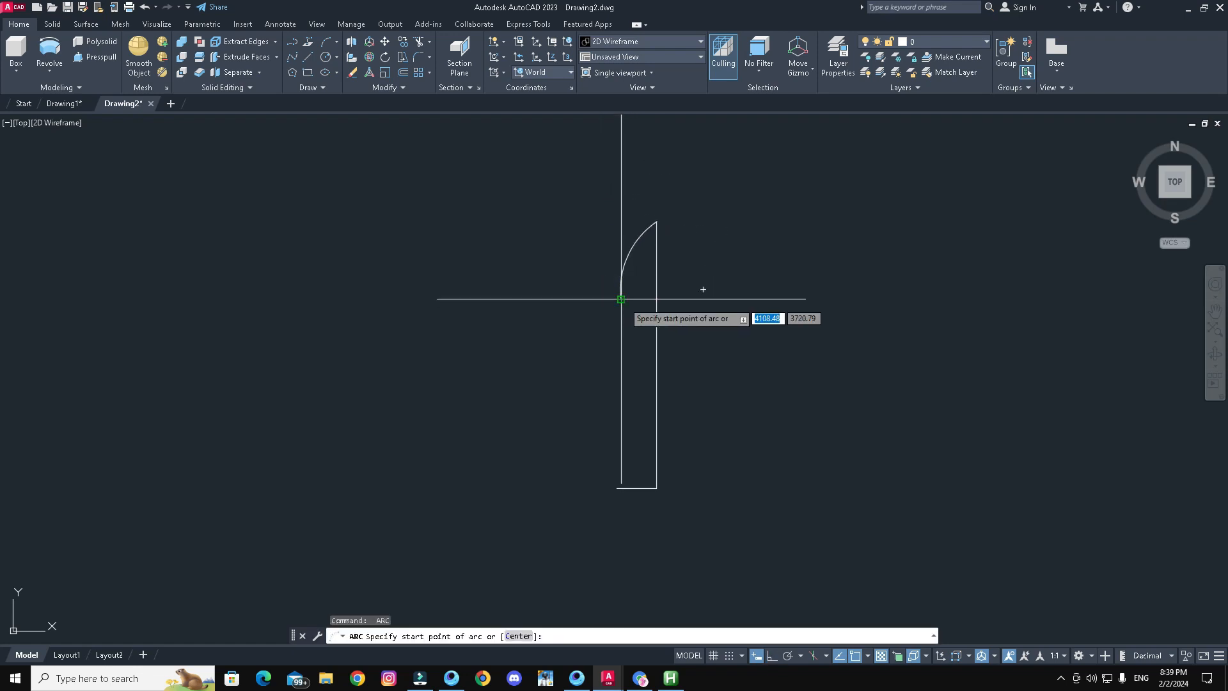
{"action": "left_click", "coordinate": [621, 298]}
{"action": "left_click", "coordinate": [638, 340]}
{"action": "left_click", "coordinate": [634, 377]}
Draw a third three-point arc from the second arc's lower end, bulging outward and ending just above the base line's left end.
{"action": "key", "text": "Return"}
{"action": "left_click", "coordinate": [635, 382]}
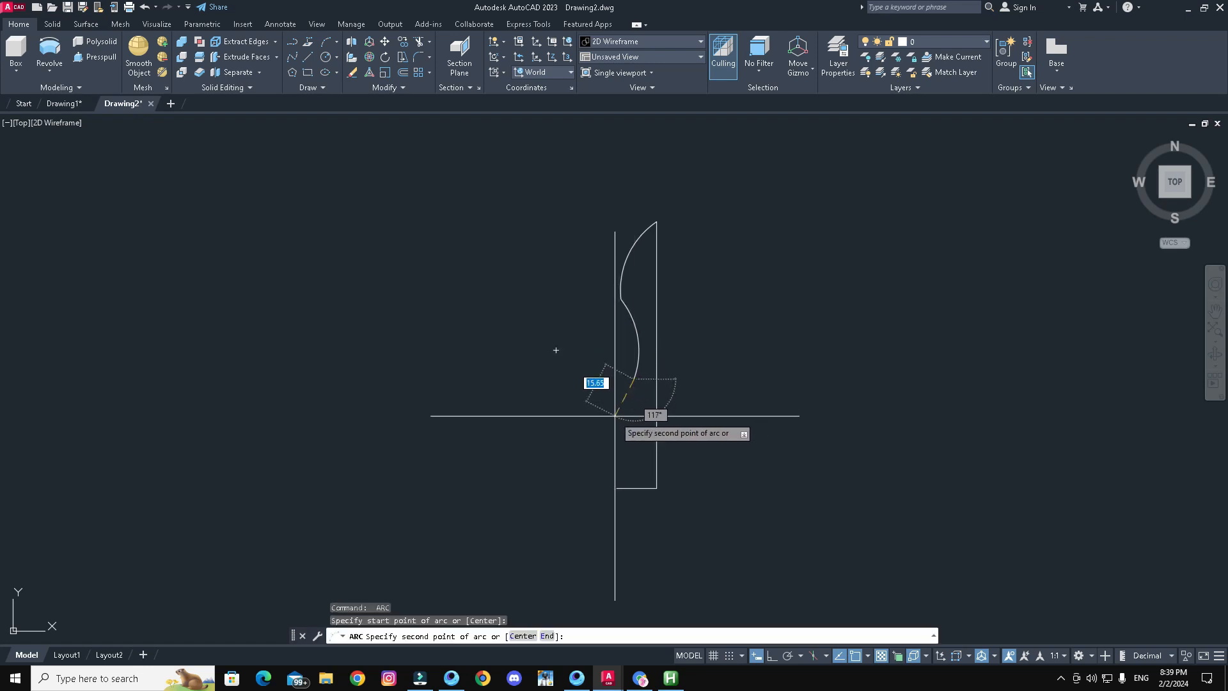
{"action": "left_click", "coordinate": [615, 415]}
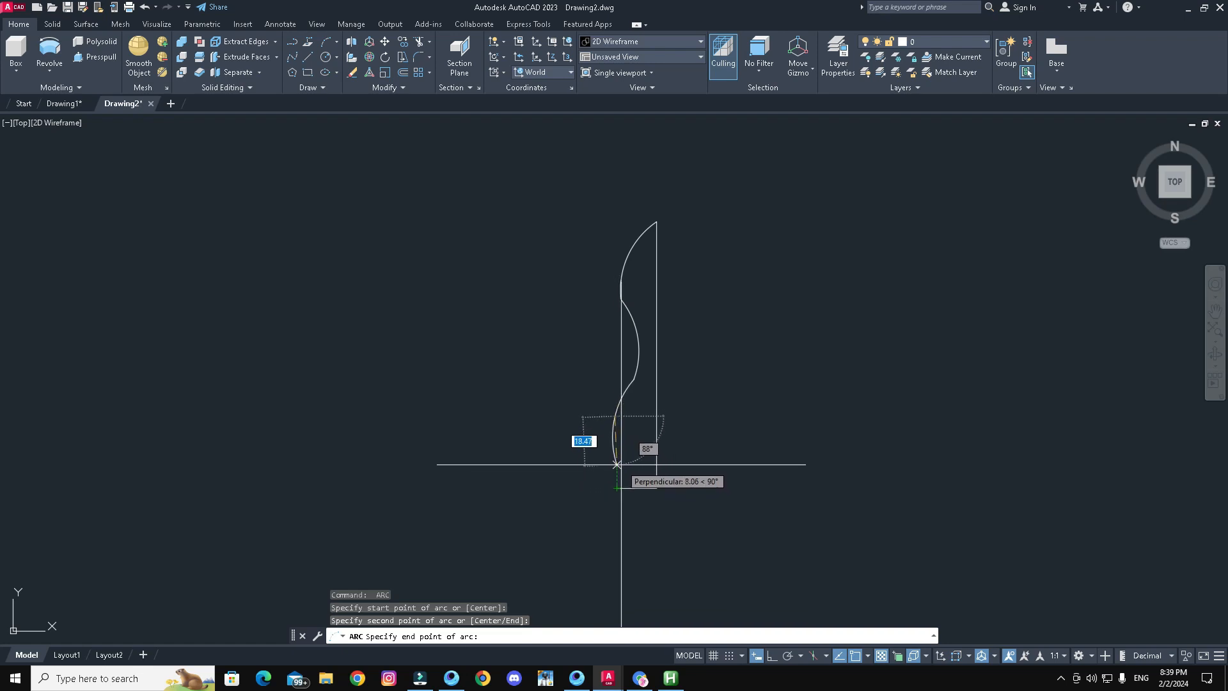
{"action": "left_click", "coordinate": [615, 453]}
{"action": "key", "text": "Return"}
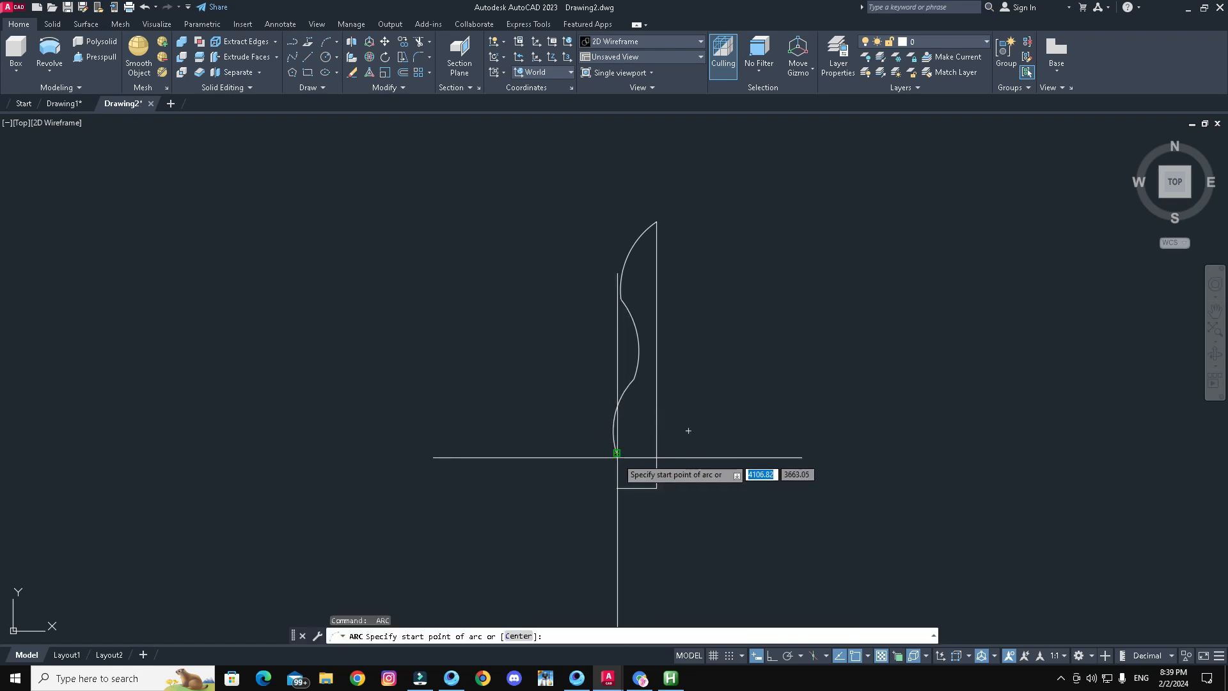
{"action": "key", "text": "Escape"}
Close the profile with a short line from the third arc's lower end to the base line's left end.
{"action": "type", "text": "l"}
{"action": "key", "text": "Return"}
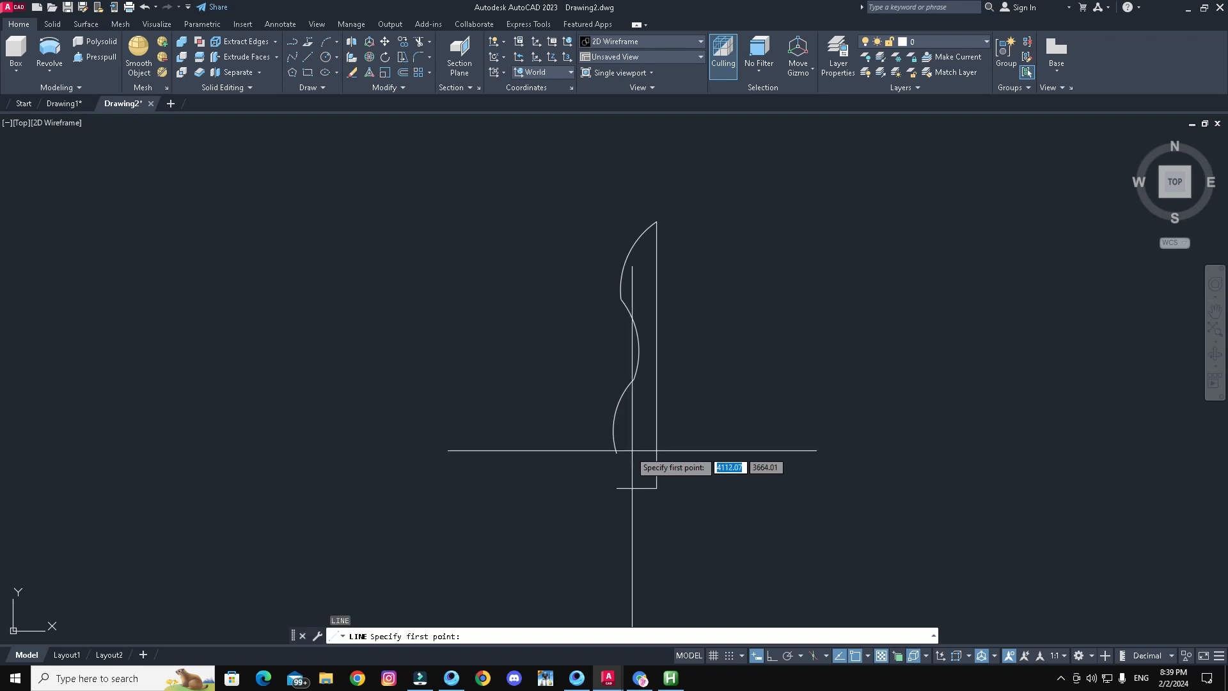
{"action": "left_click", "coordinate": [616, 453]}
{"action": "left_click", "coordinate": [617, 487]}
{"action": "key", "text": "Return"}
Fillet the joint between the upper and middle arcs with a radius of about 3.61, picked with two points.
{"action": "scroll", "coordinate": [616, 405], "scroll_direction": "up", "scroll_amount": 5}
{"action": "type", "text": "f"}
{"action": "key", "text": "Return"}
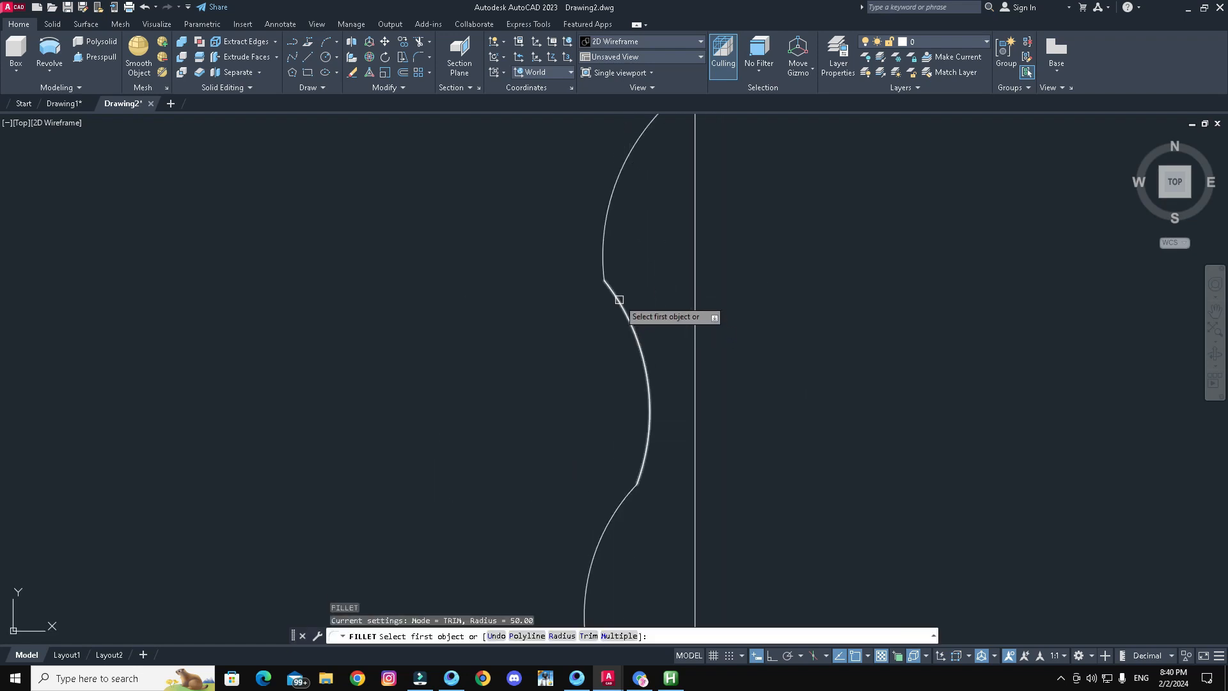
{"action": "type", "text": "r"}
{"action": "key", "text": "Return"}
{"action": "left_click", "coordinate": [604, 279]}
{"action": "left_click", "coordinate": [611, 290]}
{"action": "left_click", "coordinate": [602, 270]}
Fillet the joint between the middle and lower arcs and the joint between the lower arc and the short line, using radius 3.61.
{"action": "key", "text": "Return"}
{"action": "left_click", "coordinate": [641, 472]}
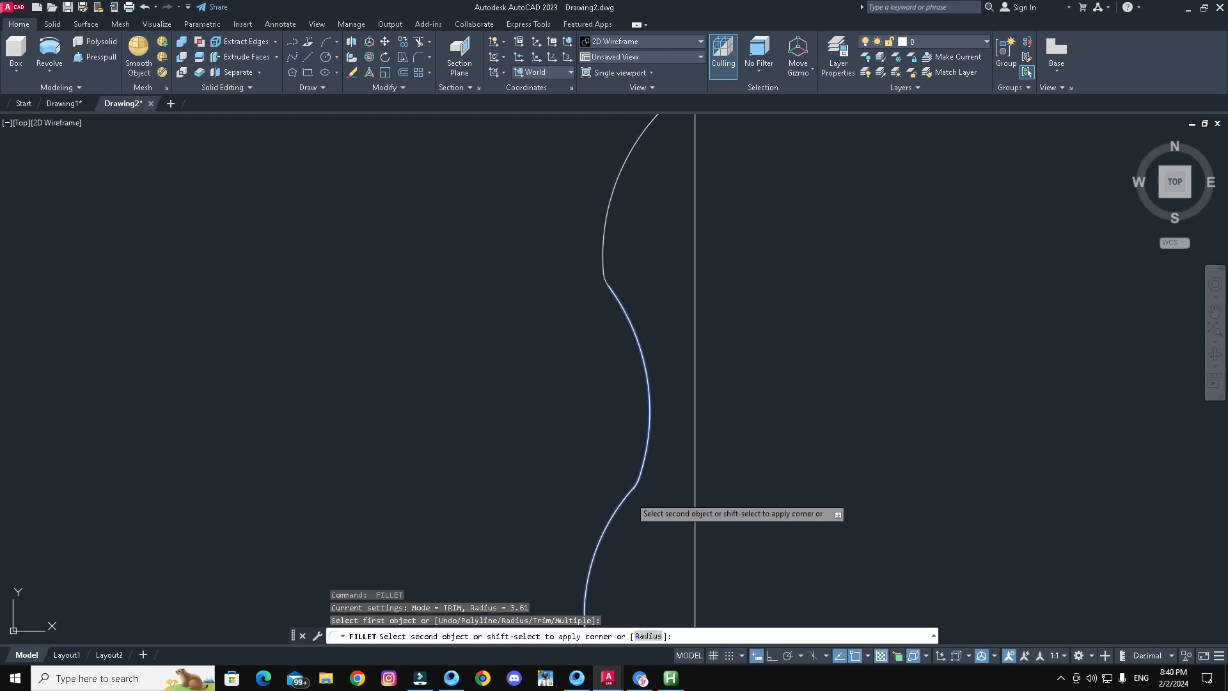
{"action": "left_click", "coordinate": [630, 494]}
{"action": "scroll", "coordinate": [660, 543], "scroll_direction": "down", "scroll_amount": 4}
{"action": "middle_click_drag", "start_coordinate": [650, 583], "coordinate": [652, 444]}
{"action": "key", "text": "Return"}
{"action": "scroll", "coordinate": [634, 466], "scroll_direction": "up", "scroll_amount": 8}
{"action": "left_click", "coordinate": [675, 430]}
{"action": "left_click", "coordinate": [670, 362]}
{"action": "scroll", "coordinate": [788, 445], "scroll_direction": "down", "scroll_amount": 5}
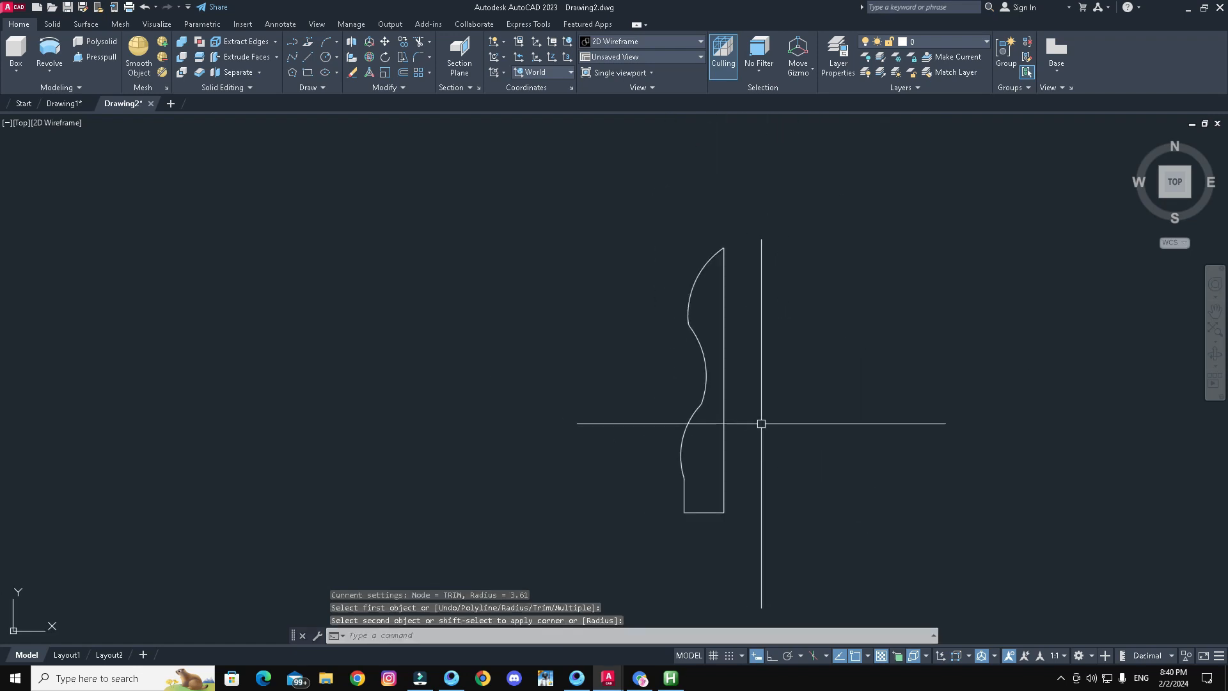
Join all the lines and arcs of the finial profile into one closed outline.
{"action": "key", "text": "Escape"}
{"action": "type", "text": "j"}
{"action": "key", "text": "Return"}
{"action": "left_click", "coordinate": [773, 214]}
{"action": "left_click", "coordinate": [667, 529]}
{"action": "key", "text": "Return"}
Move the finial profile by the lower end of its vertical line onto the top center of the dome.
{"action": "middle_click_drag", "start_coordinate": [832, 414], "coordinate": [740, 416]}
{"action": "scroll", "coordinate": [825, 463], "scroll_direction": "down", "scroll_amount": 3}
{"action": "type", "text": "m"}
{"action": "key", "text": "Return"}
{"action": "left_click", "coordinate": [641, 393]}
{"action": "key", "text": "Return"}
{"action": "scroll", "coordinate": [614, 435], "scroll_direction": "up", "scroll_amount": 2}
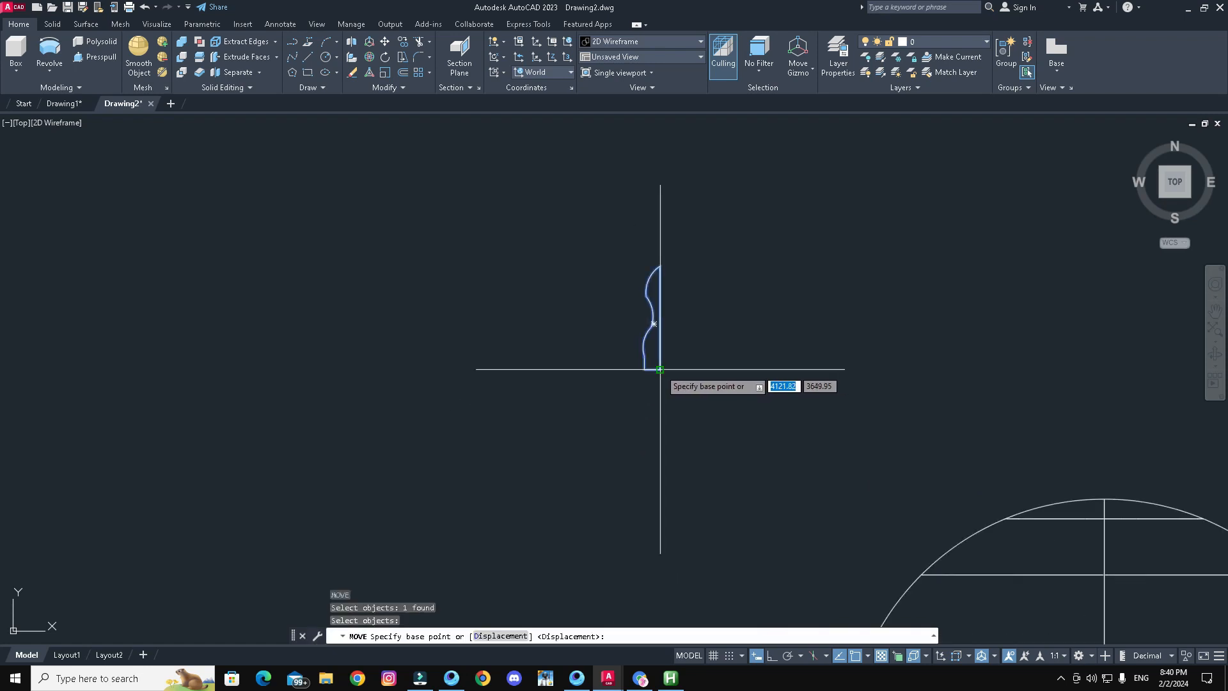
{"action": "left_click", "coordinate": [660, 369]}
{"action": "scroll", "coordinate": [697, 417], "scroll_direction": "down", "scroll_amount": 4}
{"action": "scroll", "coordinate": [838, 416], "scroll_direction": "up", "scroll_amount": 4}
{"action": "scroll", "coordinate": [659, 495], "scroll_direction": "up", "scroll_amount": 5}
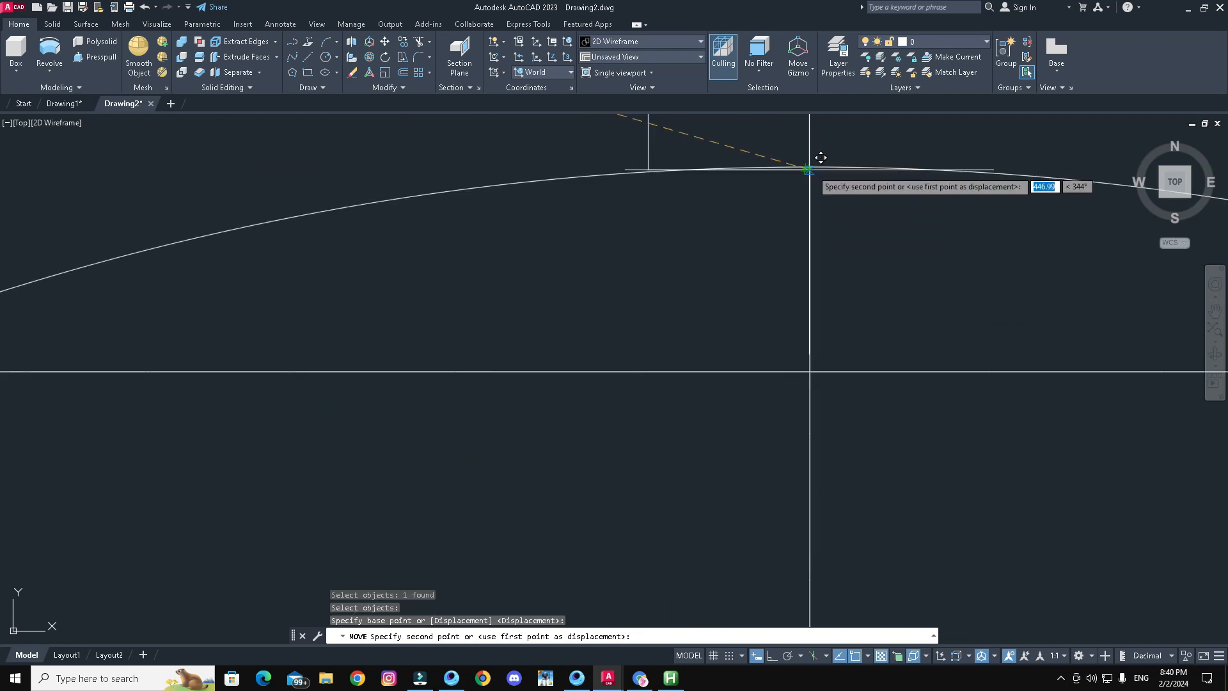
{"action": "left_click", "coordinate": [811, 167]}
Move the finial profile slightly downward so its base sinks into the top of the dome.
{"action": "scroll", "coordinate": [847, 131], "scroll_direction": "up", "scroll_amount": 2}
{"action": "middle_click_drag", "start_coordinate": [682, 146], "coordinate": [685, 309]}
{"action": "type", "text": "m"}
{"action": "key", "text": "Return"}
{"action": "left_click", "coordinate": [788, 275]}
{"action": "key", "text": "Return"}
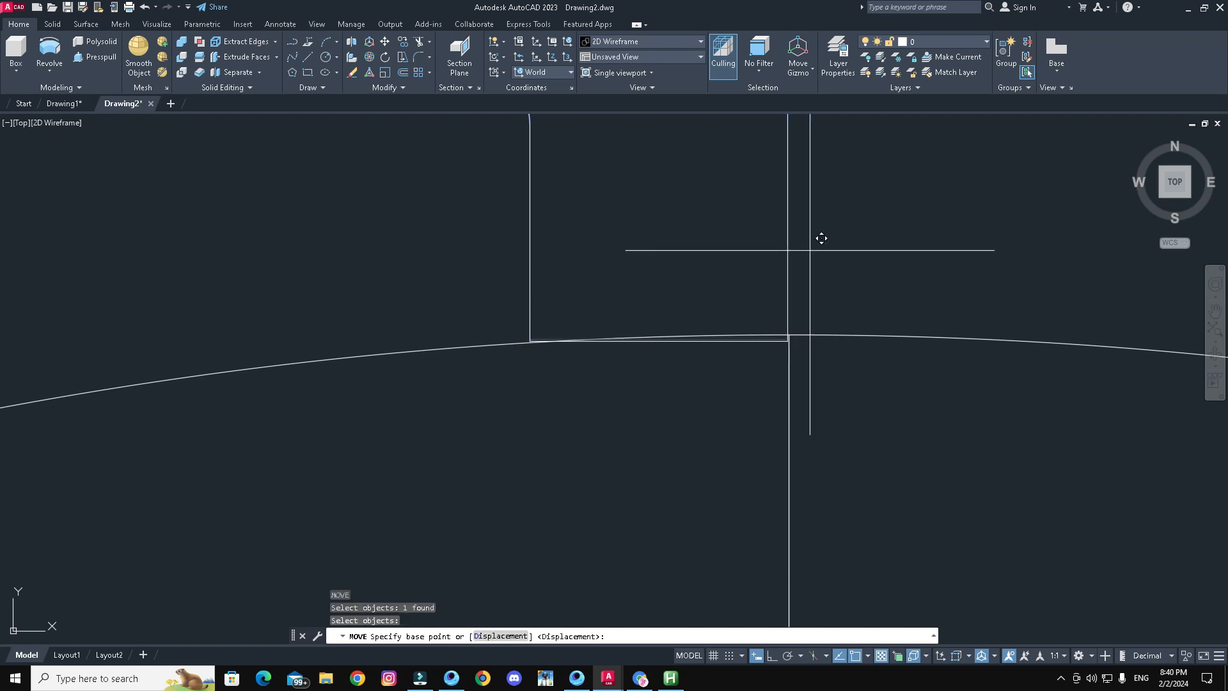
{"action": "left_click", "coordinate": [810, 247]}
{"action": "left_click", "coordinate": [810, 259]}
{"action": "scroll", "coordinate": [883, 479], "scroll_direction": "up", "scroll_amount": 2}
{"action": "scroll", "coordinate": [883, 478], "scroll_direction": "down", "scroll_amount": 3}
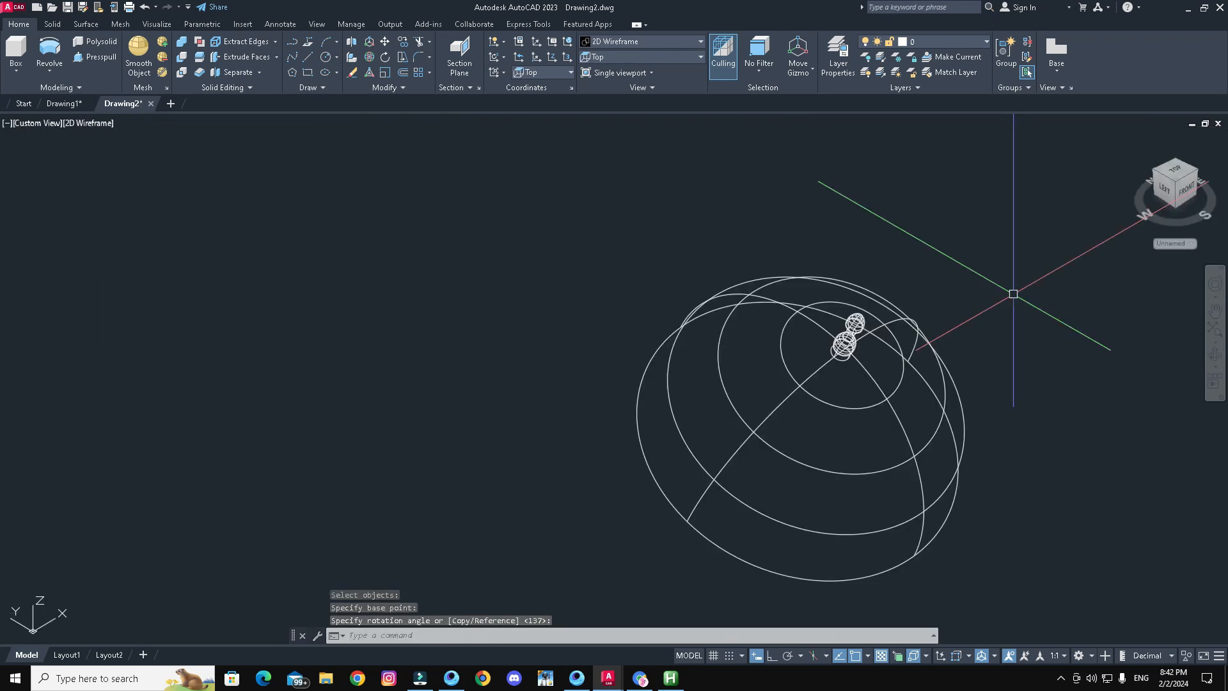
Move the dome and finial solids together toward the middle of the drawing view.
{"action": "key", "text": "Escape"}
{"action": "key", "text": "space"}
{"action": "left_click", "coordinate": [1023, 275]}
{"action": "key", "text": "Return"}
{"action": "left_click", "coordinate": [847, 370]}
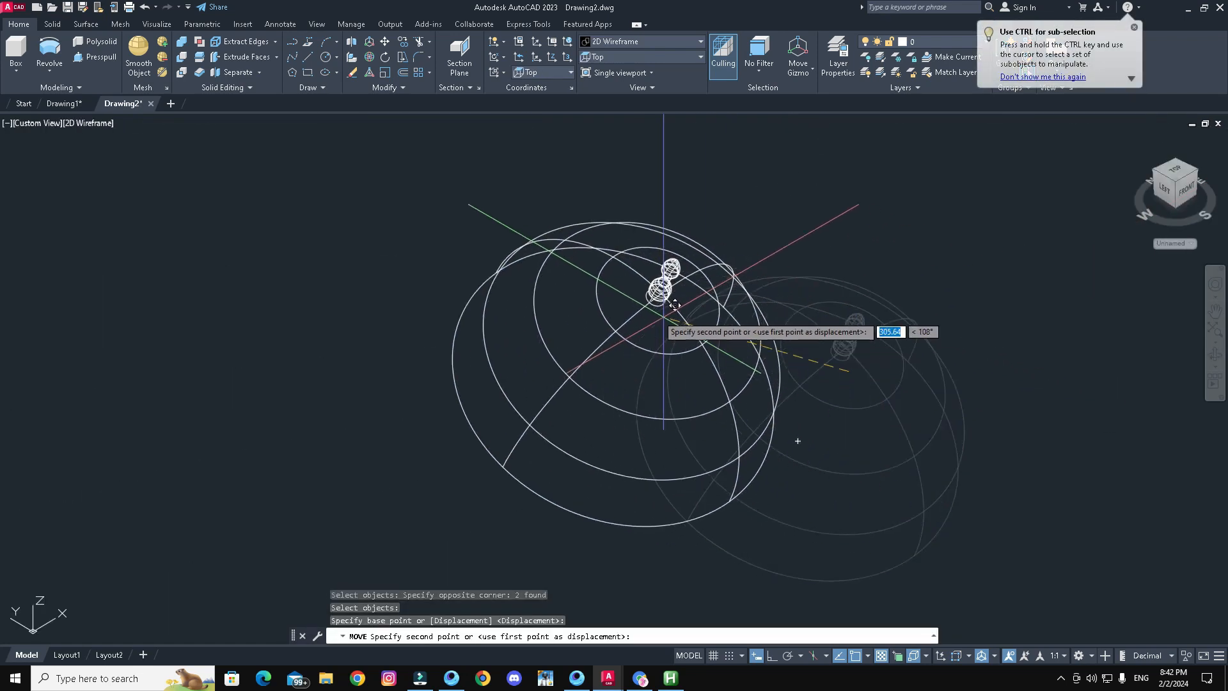
{"action": "left_click", "coordinate": [617, 302]}
Set the visual style to Realistic and turn the model to show the dome upright with its finial.
{"action": "left_click", "coordinate": [90, 123]}
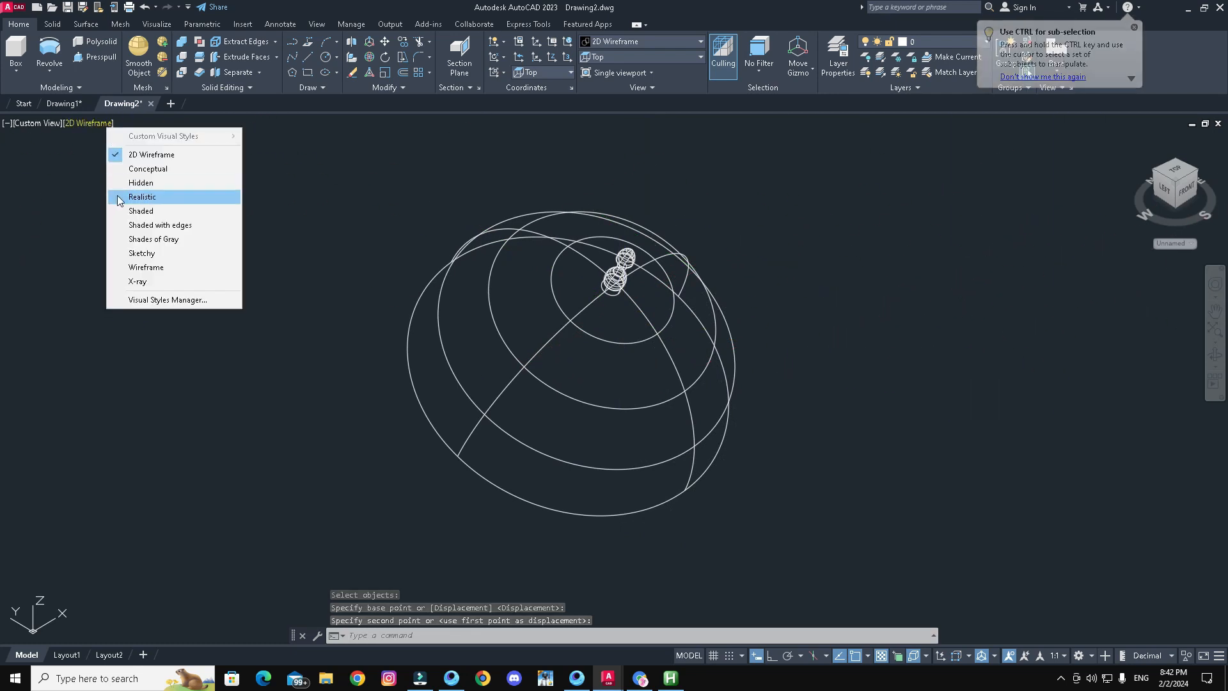
{"action": "left_click", "coordinate": [119, 201]}
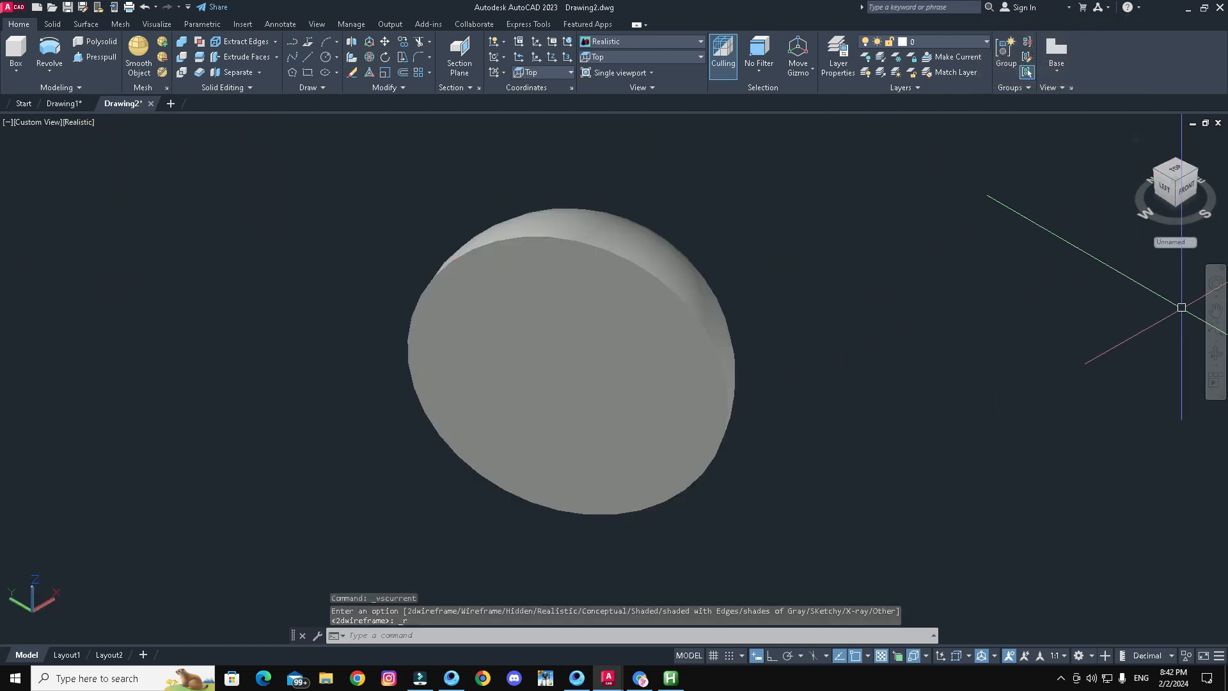
{"action": "middle_click_drag", "start_coordinate": [814, 288], "coordinate": [582, 395], "text": "shift"}
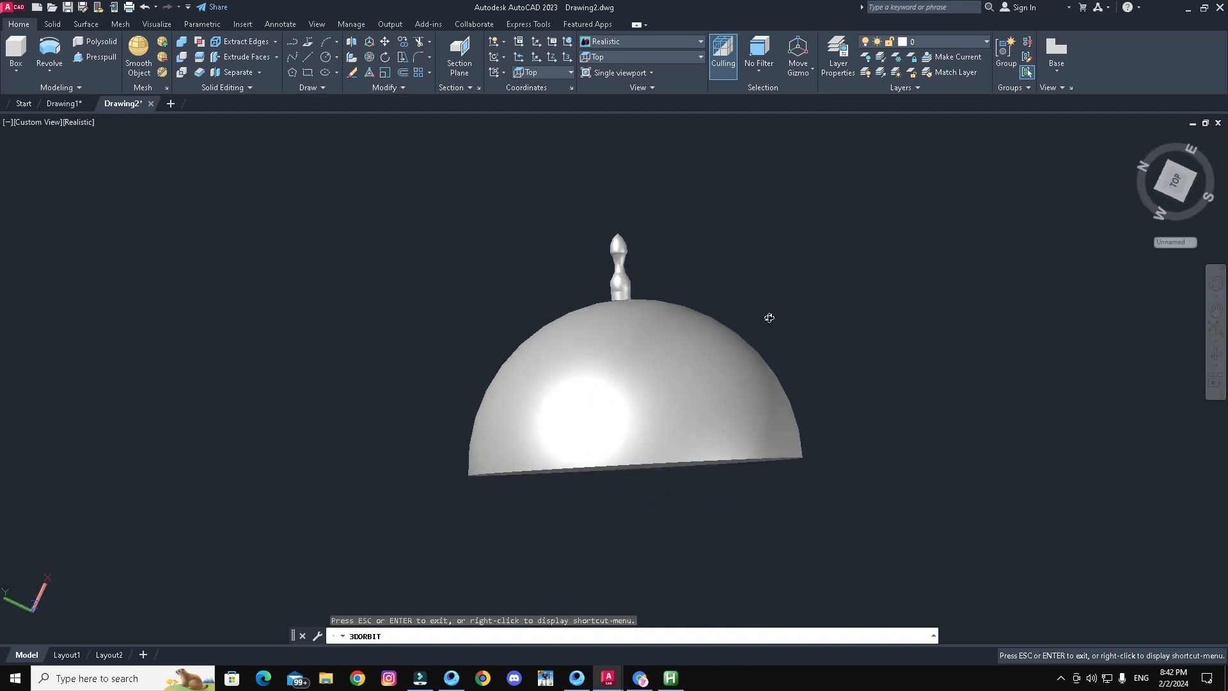
{"action": "left_click_drag", "start_coordinate": [868, 318], "coordinate": [605, 325]}
Shell the dome solid, removing its flat bottom face so that it is hollow and open underneath.
{"action": "left_click", "coordinate": [52, 24]}
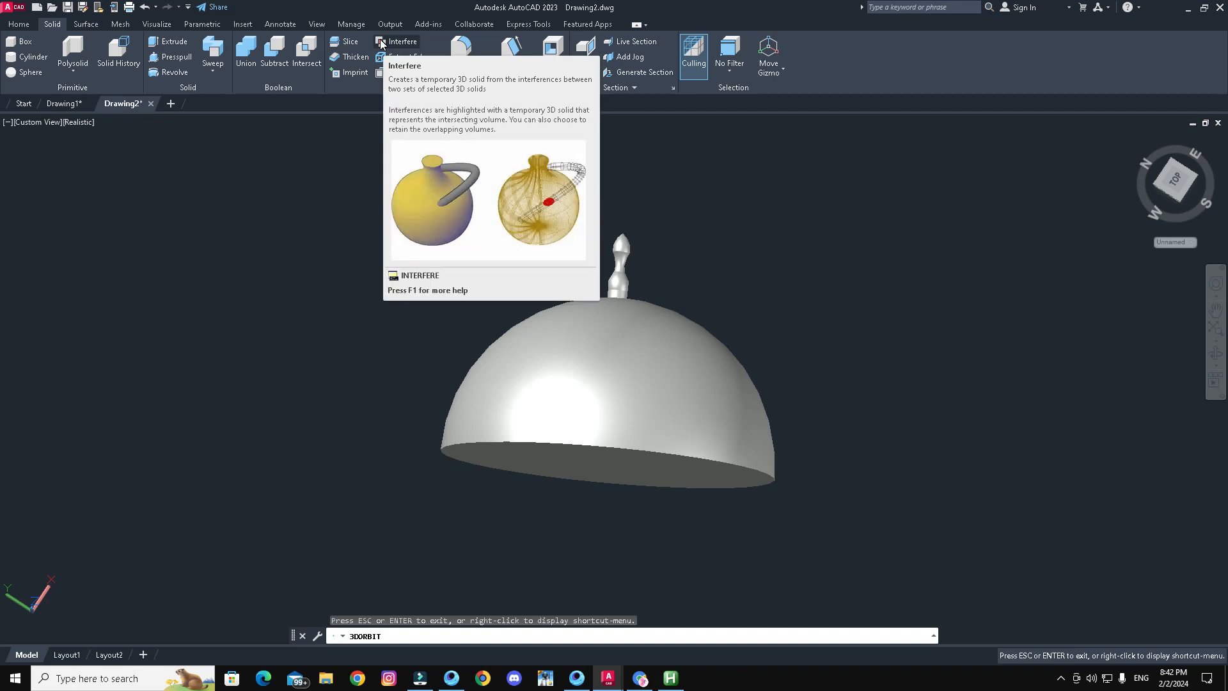
{"action": "left_click", "coordinate": [553, 51]}
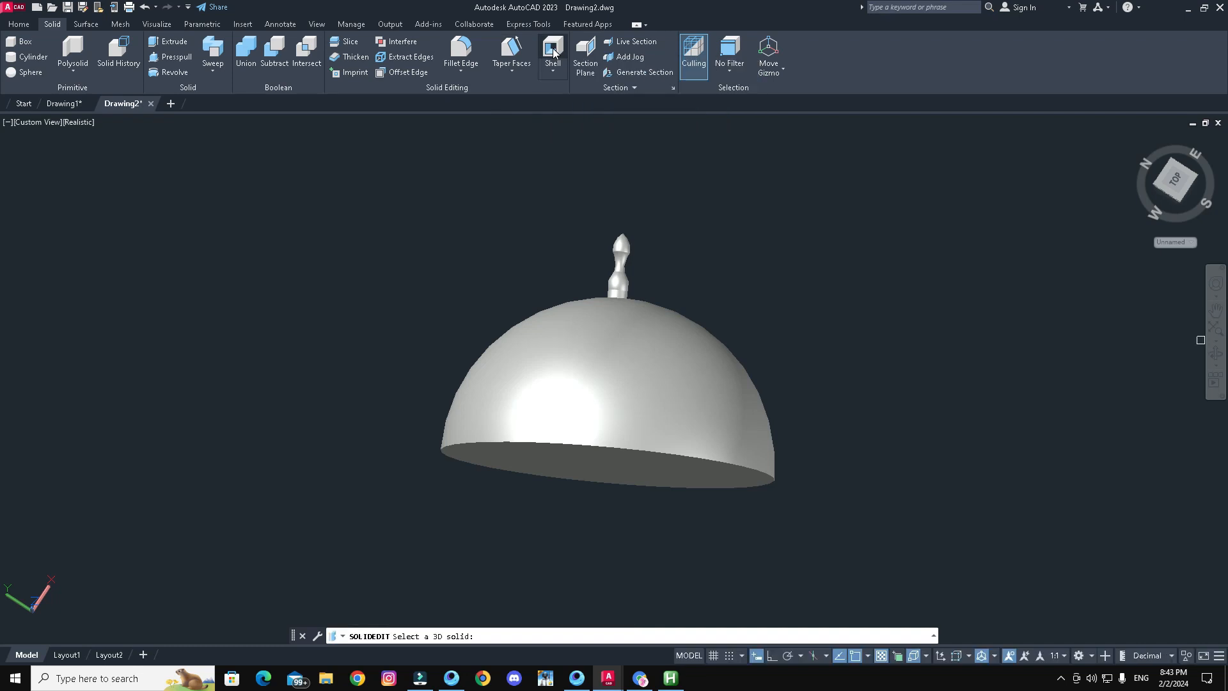
{"action": "left_click", "coordinate": [617, 351]}
{"action": "left_click", "coordinate": [607, 464]}
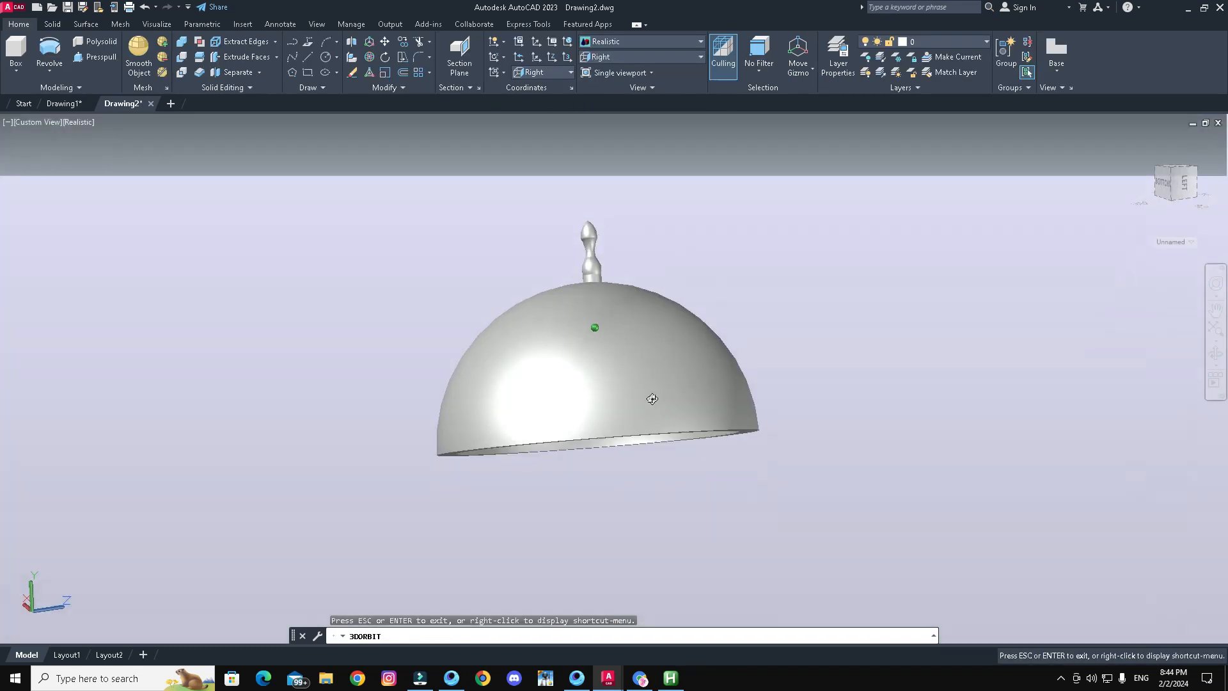
{"action": "middle_click_drag", "start_coordinate": [649, 392], "coordinate": [607, 403], "text": "shift"}
{"action": "key", "text": "Escape"}
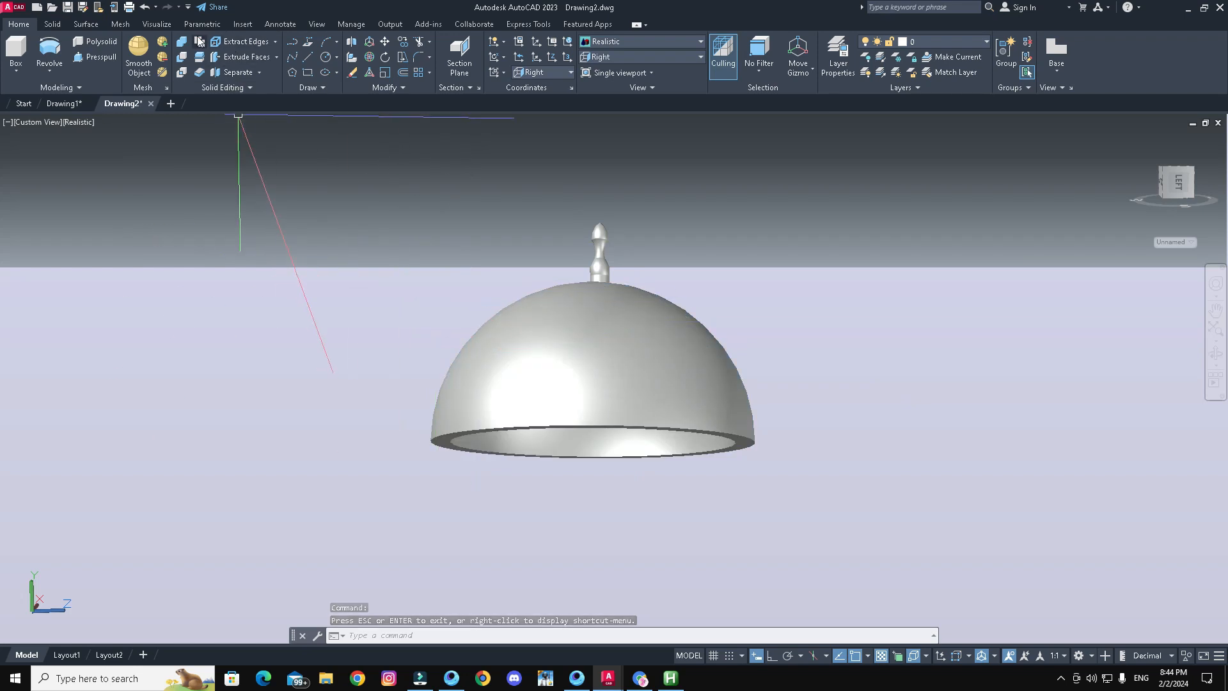
Turn on Full Shadows and Sky Background and Illumination for the view.
{"action": "left_click", "coordinate": [156, 24]}
{"action": "left_click", "coordinate": [545, 64]}
{"action": "left_click", "coordinate": [563, 144]}
{"action": "left_click", "coordinate": [617, 64]}
{"action": "left_click", "coordinate": [639, 143]}
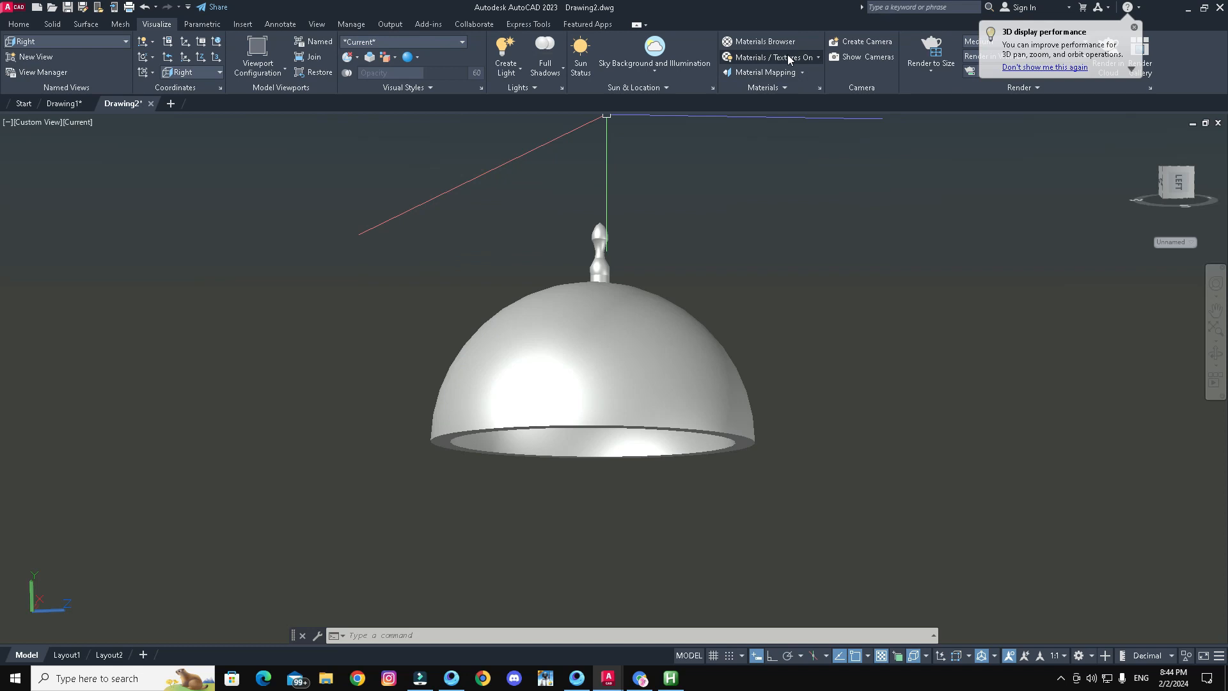
{"action": "left_click", "coordinate": [761, 41]}
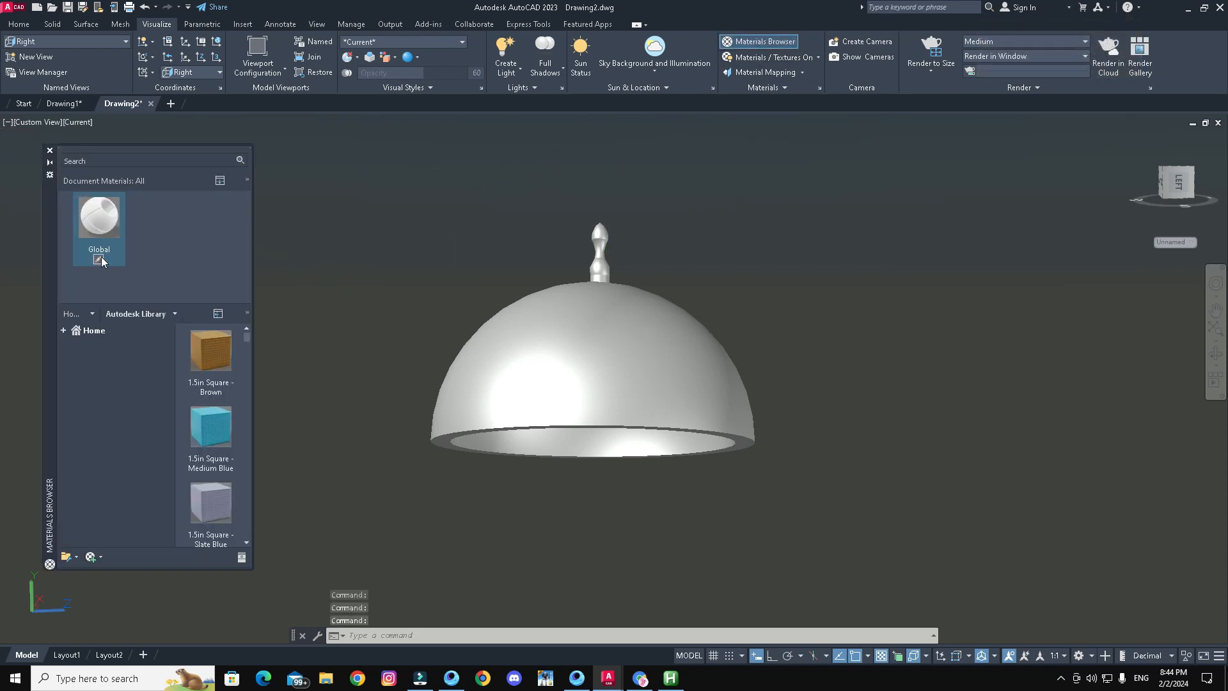
{"action": "left_click", "coordinate": [98, 259]}
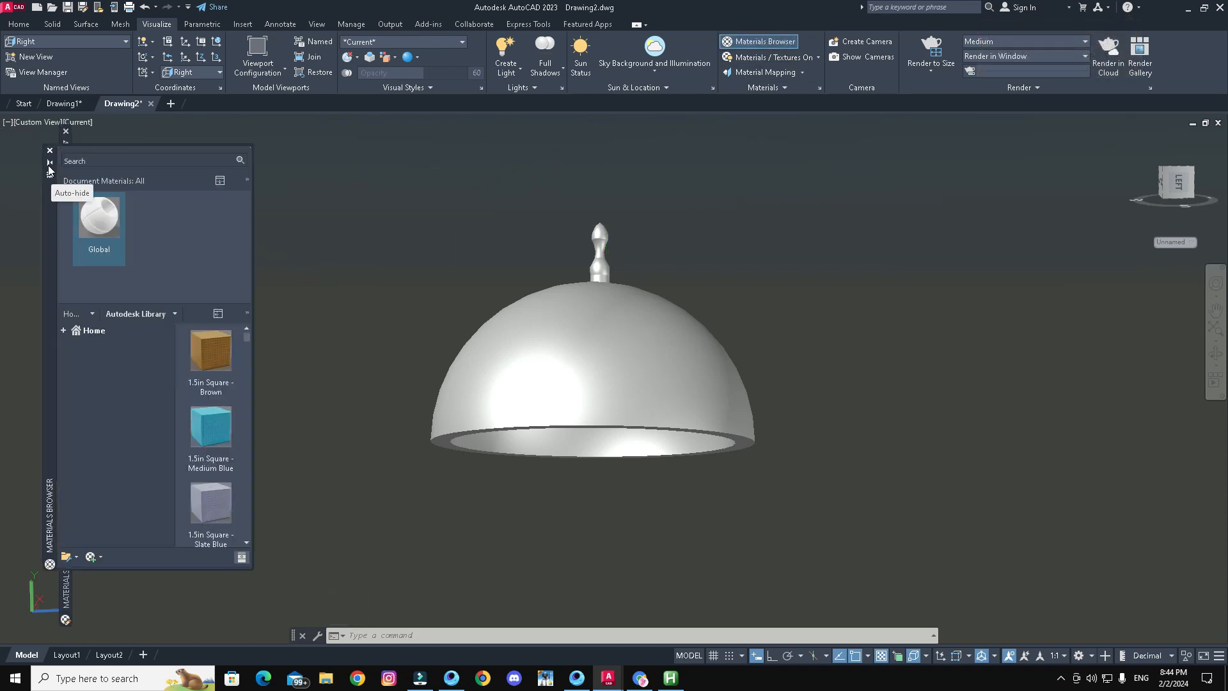
{"action": "mouse_move", "coordinate": [69, 148]}
{"action": "left_click", "coordinate": [216, 294]}
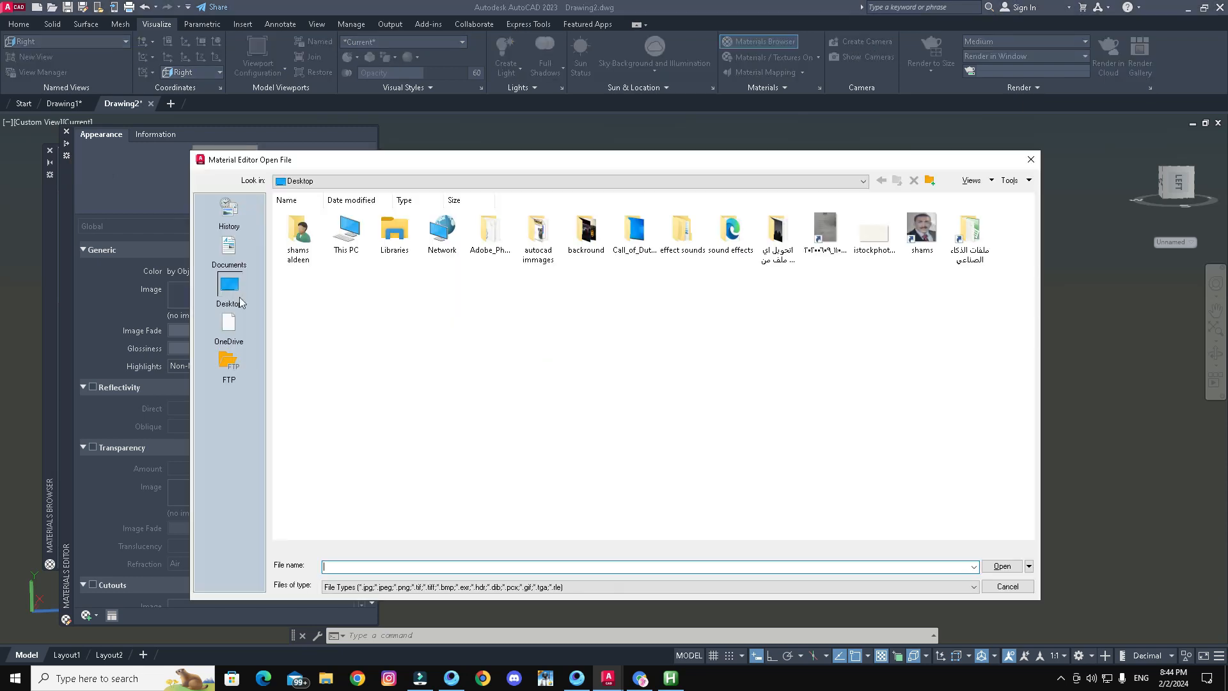
{"action": "left_click", "coordinate": [998, 568]}
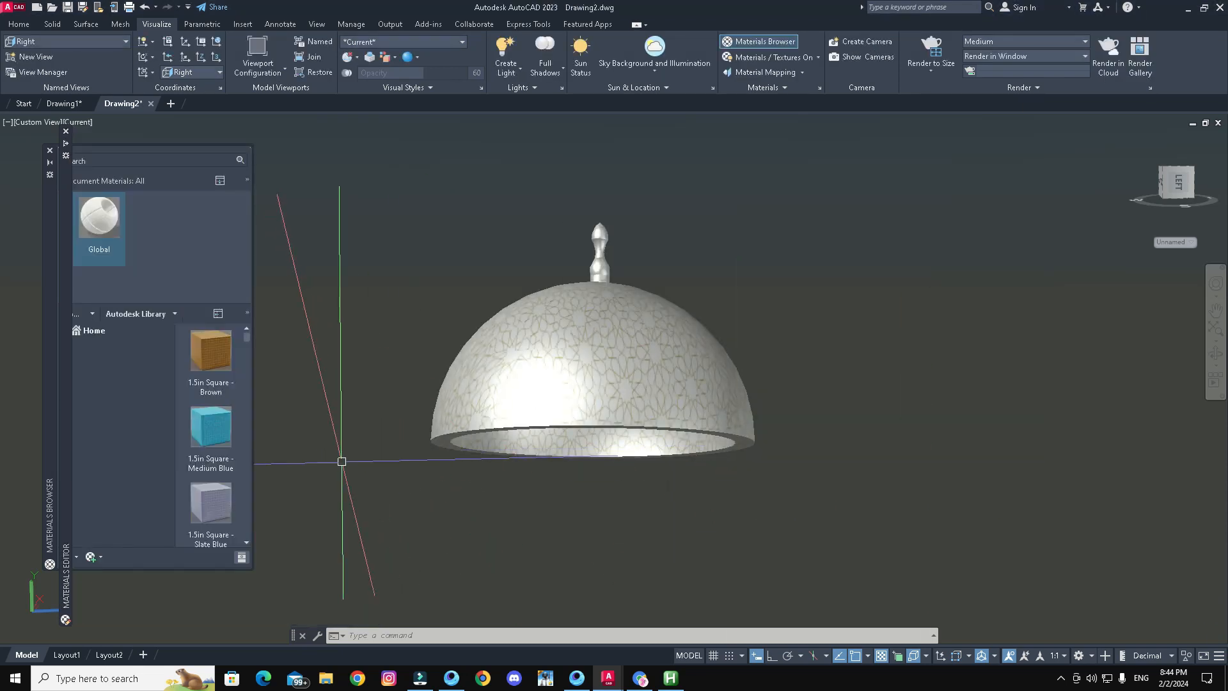
{"action": "left_click_drag", "start_coordinate": [643, 327], "coordinate": [664, 369]}
{"action": "right_click", "coordinate": [850, 349]}
{"action": "left_click", "coordinate": [871, 355]}
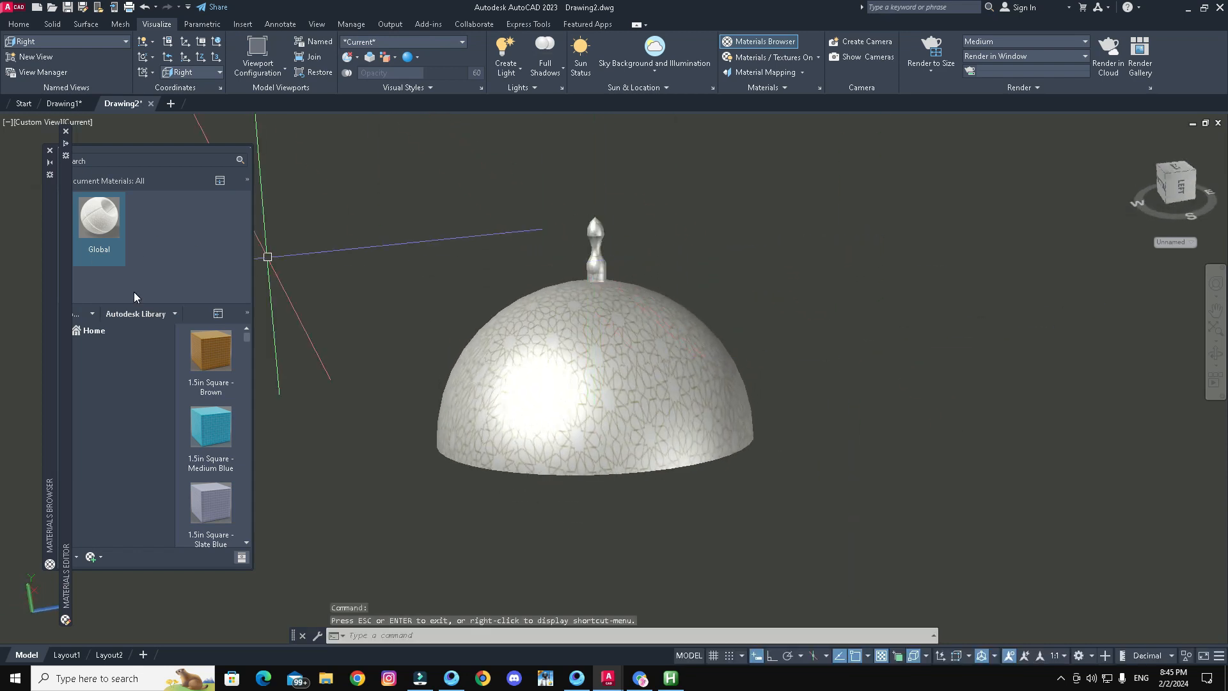
Examine the Global material's appearance and its pattern image settings in the texture editor, and close that editor.
{"action": "double_click", "coordinate": [75, 239]}
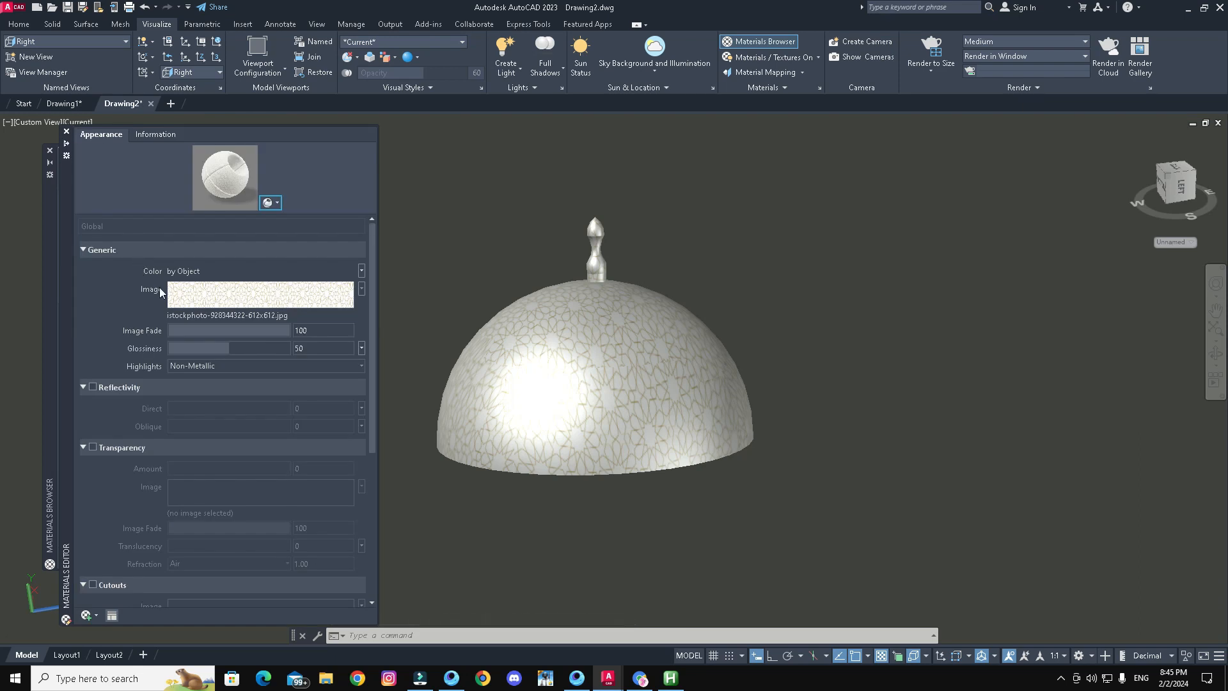
{"action": "scroll", "coordinate": [268, 370], "scroll_direction": "down", "scroll_amount": 3}
{"action": "scroll", "coordinate": [268, 369], "scroll_direction": "up", "scroll_amount": 3}
{"action": "left_click", "coordinate": [285, 293]}
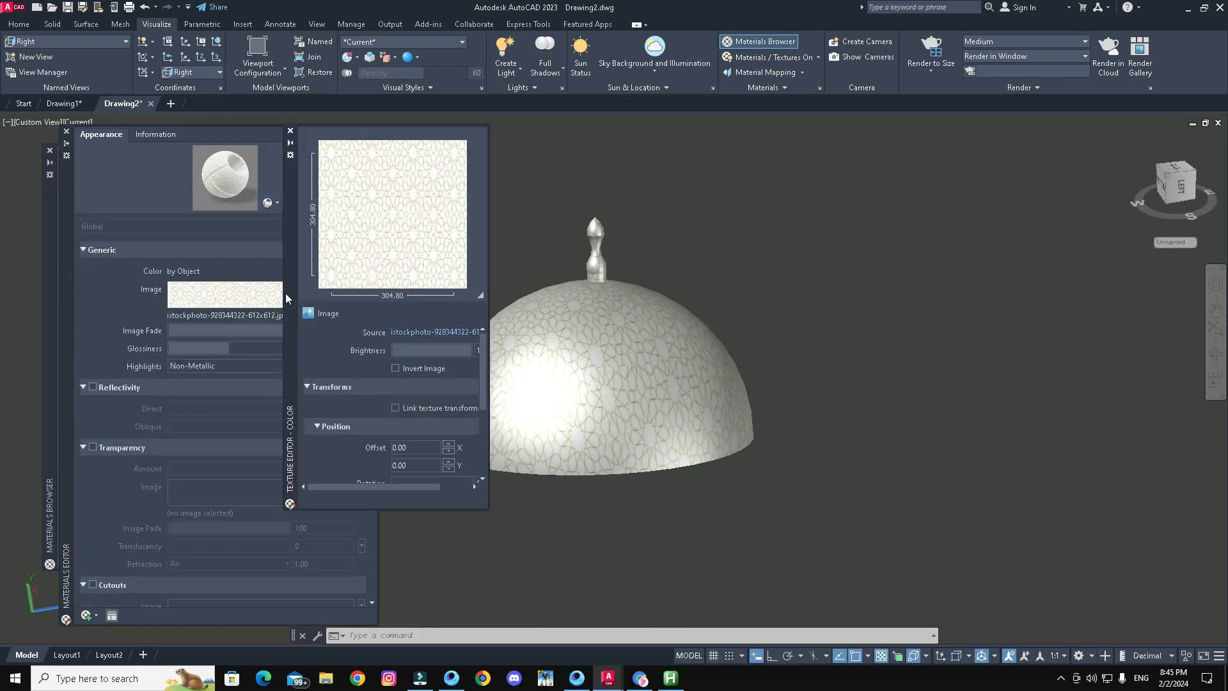
{"action": "scroll", "coordinate": [396, 423], "scroll_direction": "up", "scroll_amount": 5}
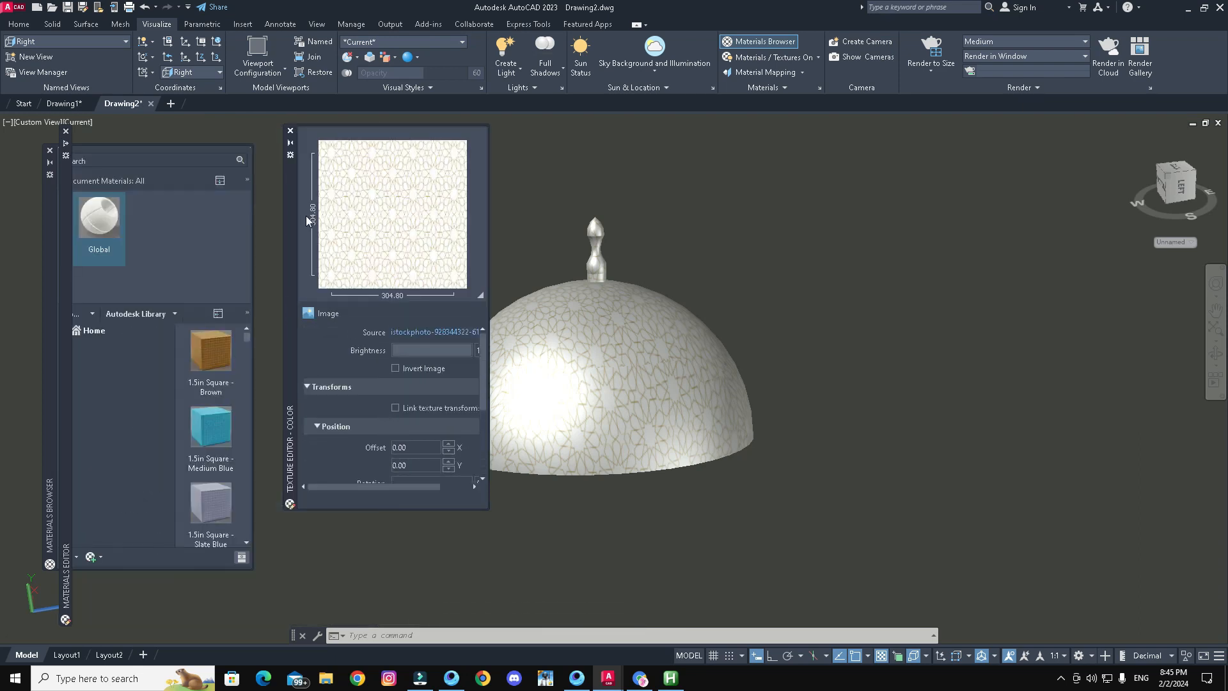
{"action": "left_click", "coordinate": [291, 131]}
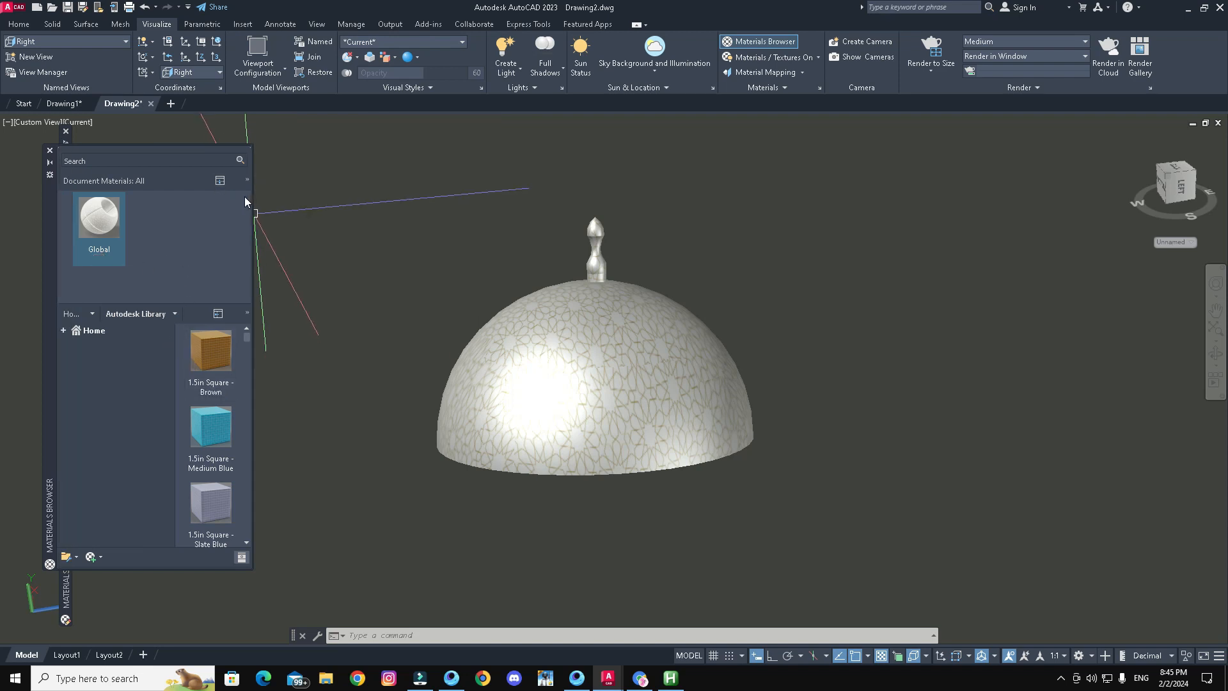
Widen the materials browser and show the contents of the Autodesk Library.
{"action": "left_click_drag", "start_coordinate": [253, 211], "coordinate": [419, 225]}
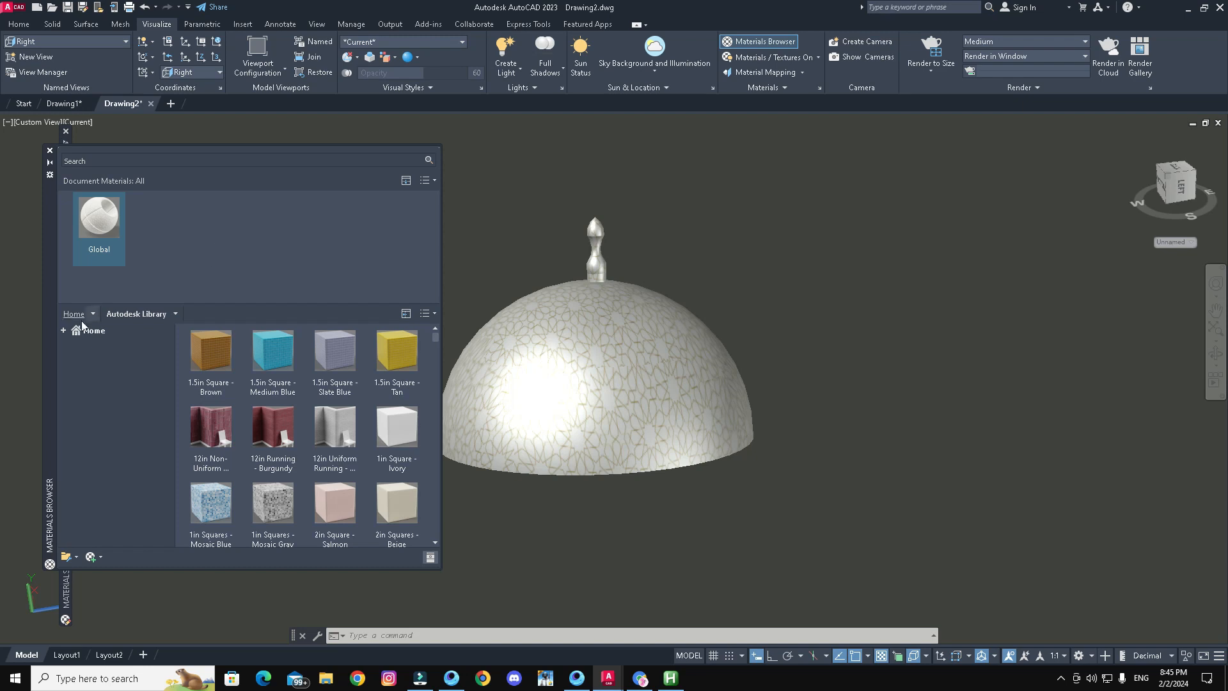
{"action": "left_click", "coordinate": [107, 343]}
{"action": "left_click", "coordinate": [111, 358]}
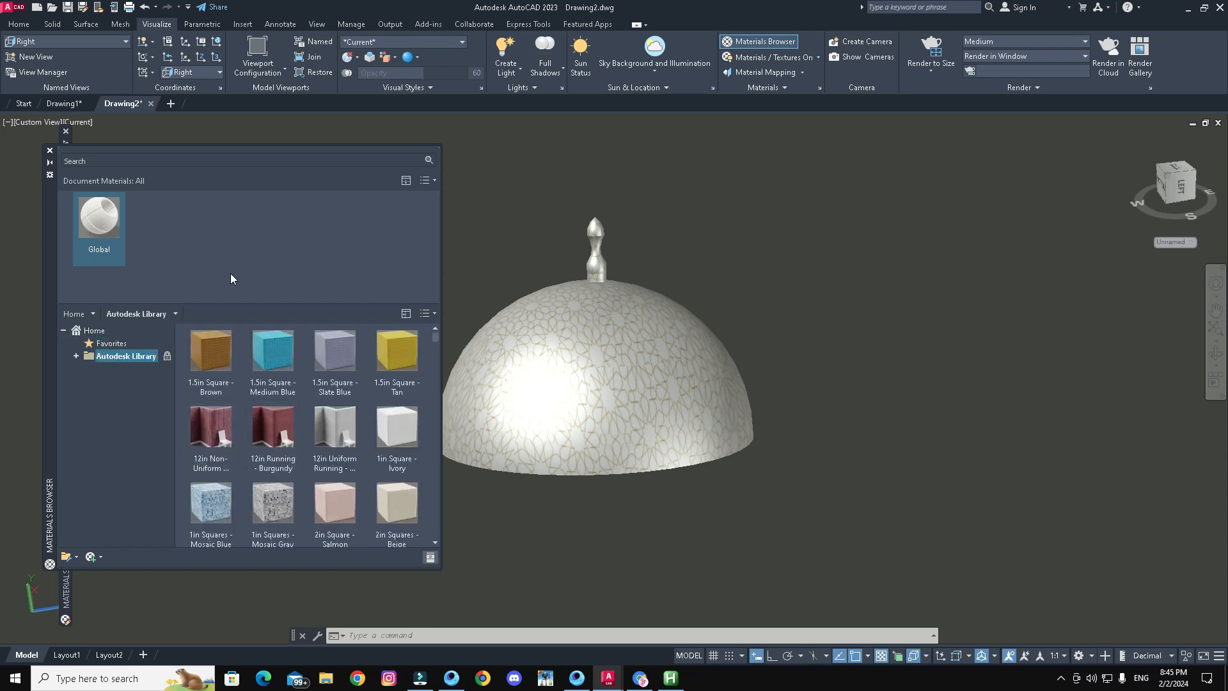
{"action": "right_click", "coordinate": [236, 241]}
{"action": "left_click", "coordinate": [182, 265]}
{"action": "scroll", "coordinate": [246, 487], "scroll_direction": "down", "scroll_amount": 1}
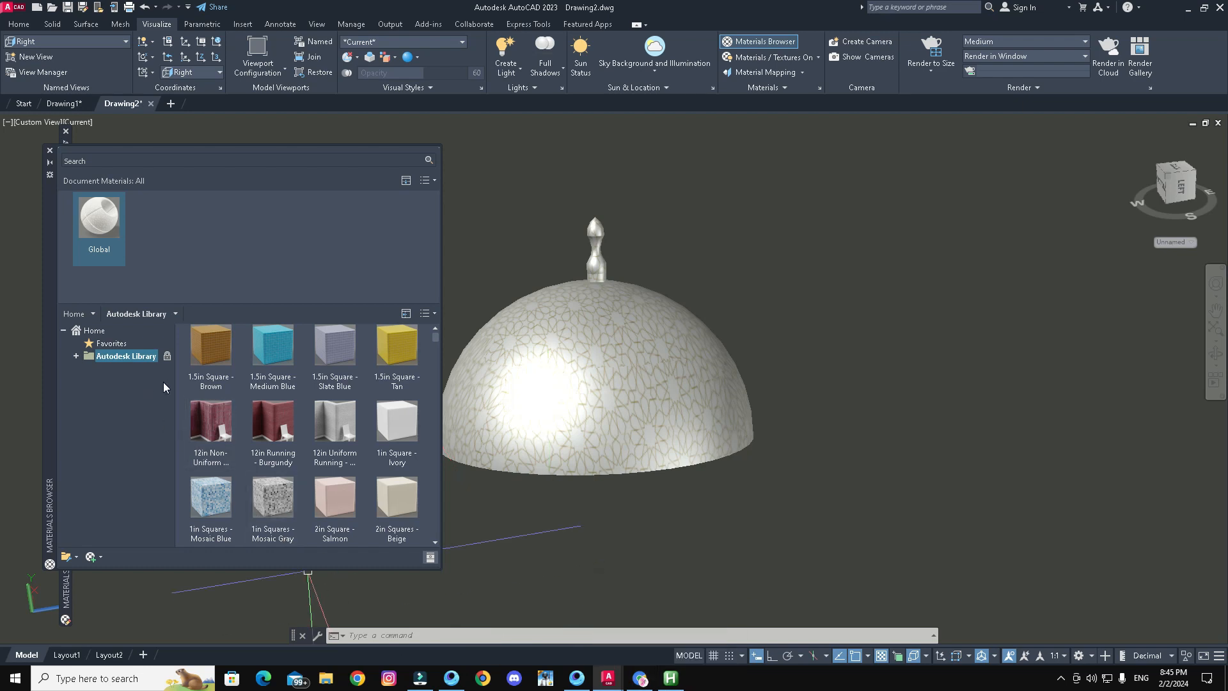
Search the materials for "brass" and apply the polished brass material to the finial.
{"action": "left_click", "coordinate": [119, 158]}
{"action": "type", "text": "b"}
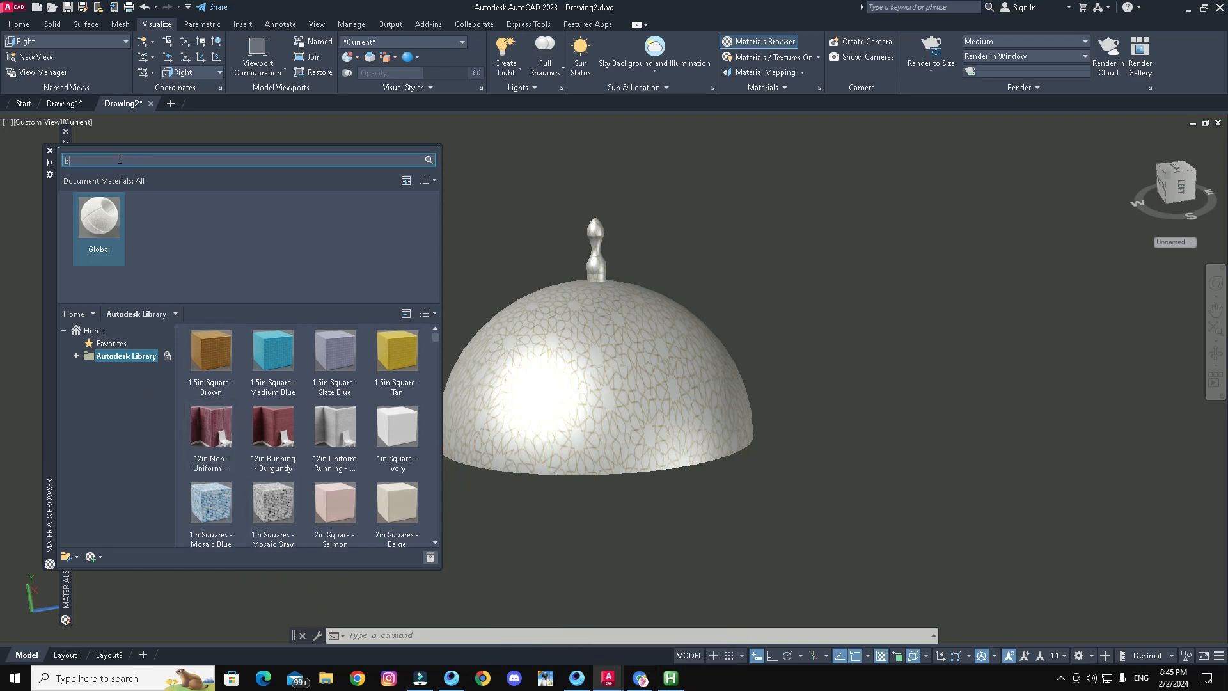
{"action": "type", "text": "rass"}
{"action": "left_click_drag", "start_coordinate": [273, 351], "coordinate": [263, 355]}
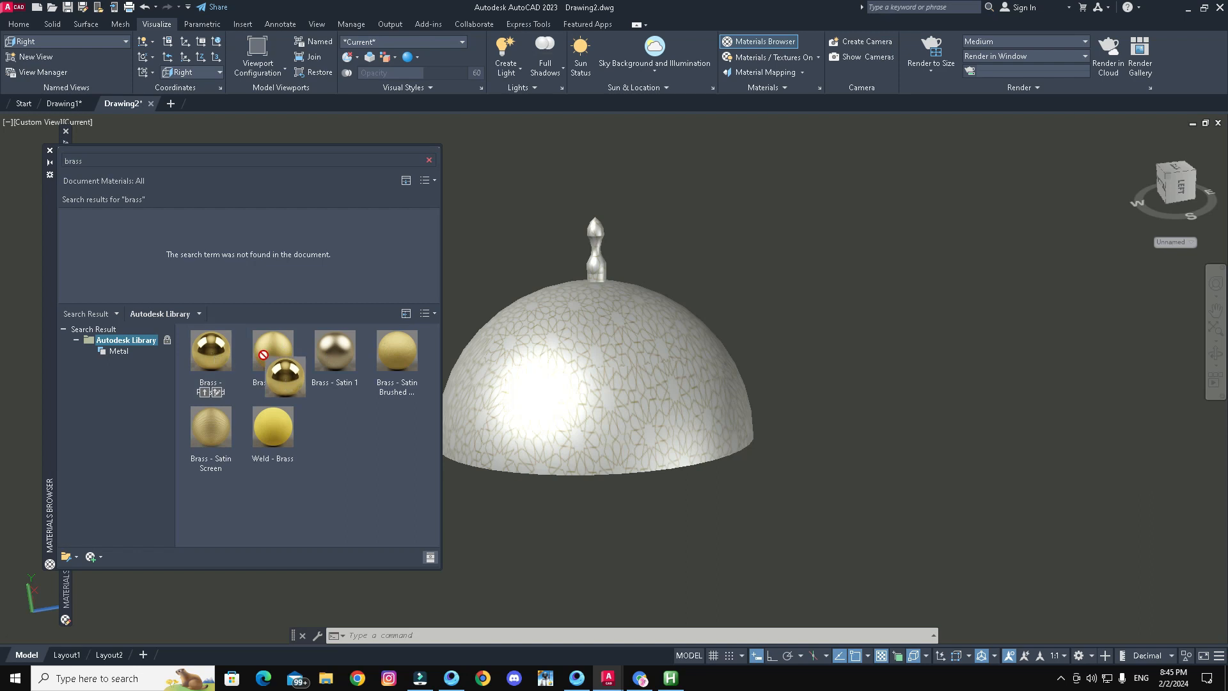
{"action": "left_click_drag", "start_coordinate": [596, 269], "coordinate": [596, 270]}
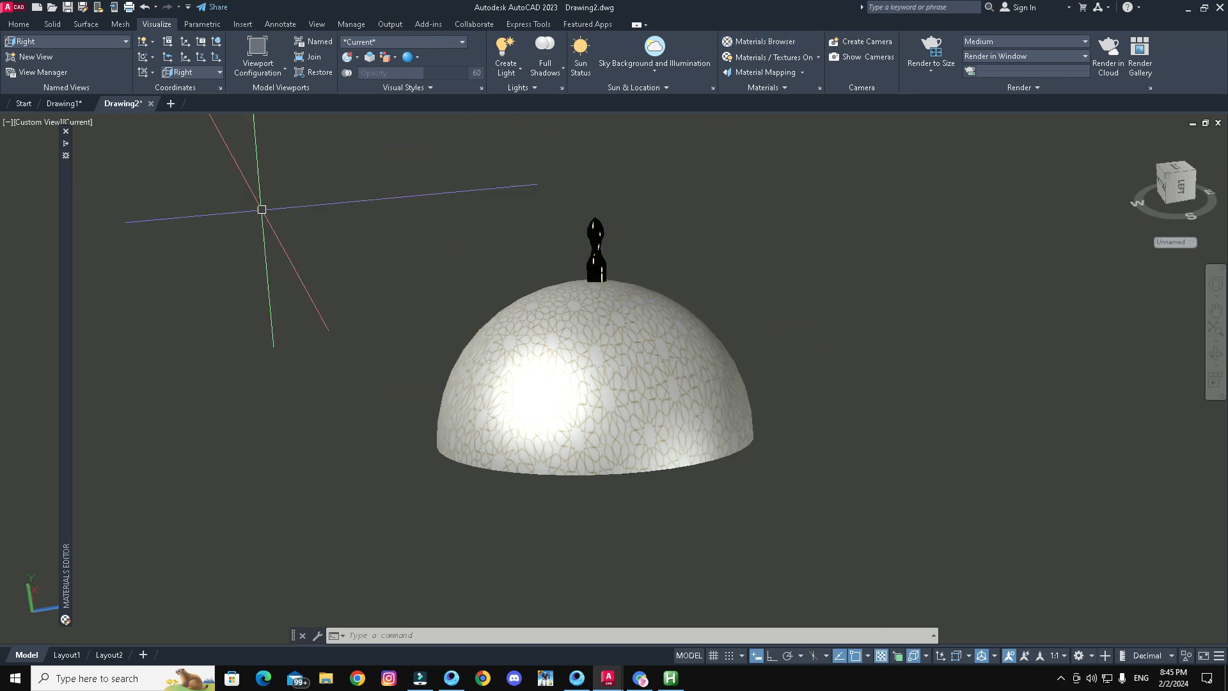
Turn on the environment in the Render Environment and Exposure settings.
{"action": "left_click", "coordinate": [1022, 87]}
{"action": "left_click", "coordinate": [962, 104]}
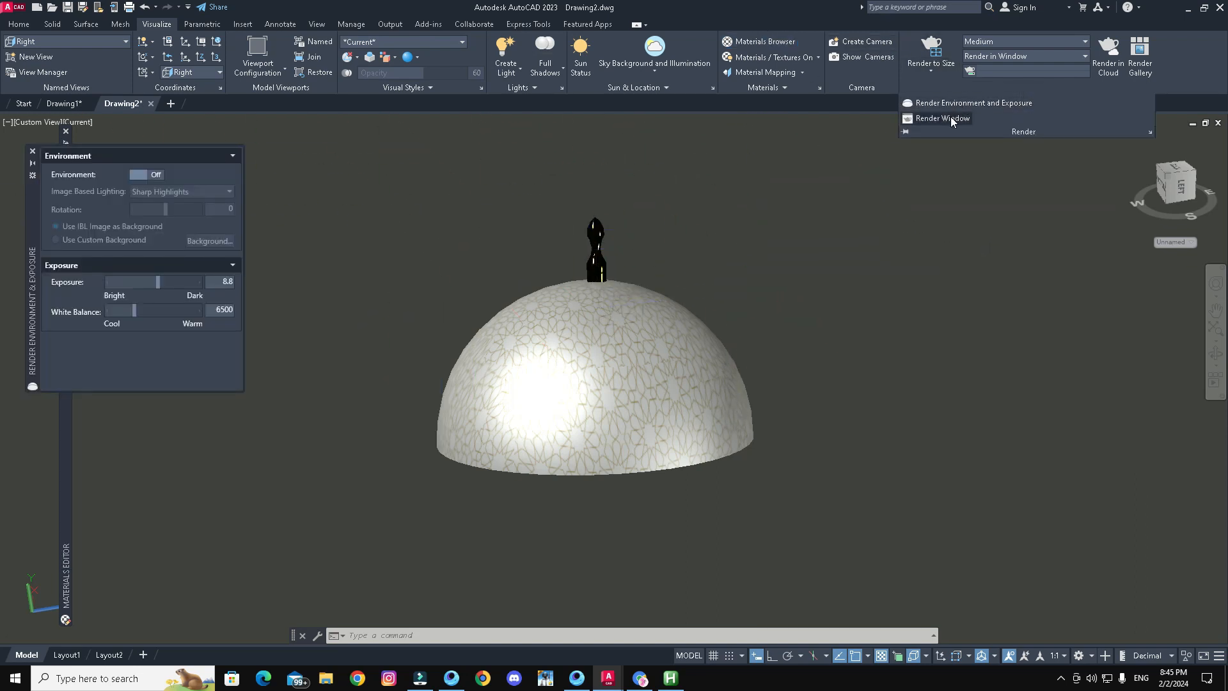
{"action": "left_click", "coordinate": [149, 175]}
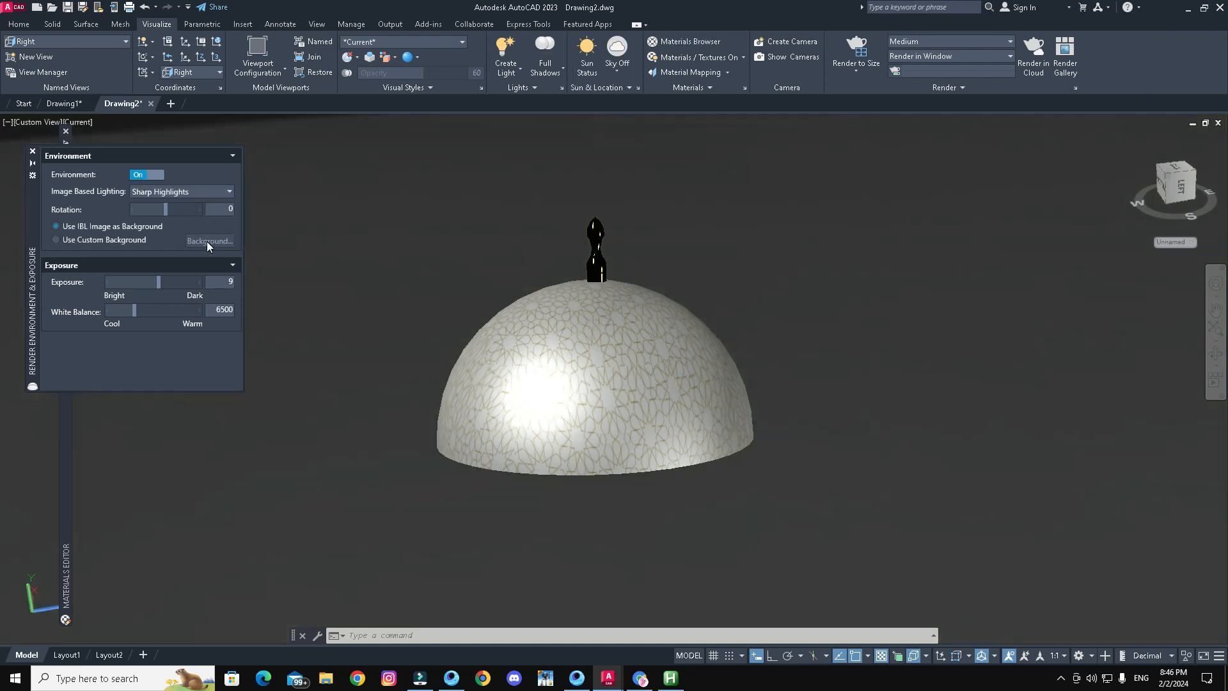
Use a custom background for the environment, of type Solid in bright yellow.
{"action": "left_click", "coordinate": [209, 241]}
{"action": "left_click", "coordinate": [579, 242]}
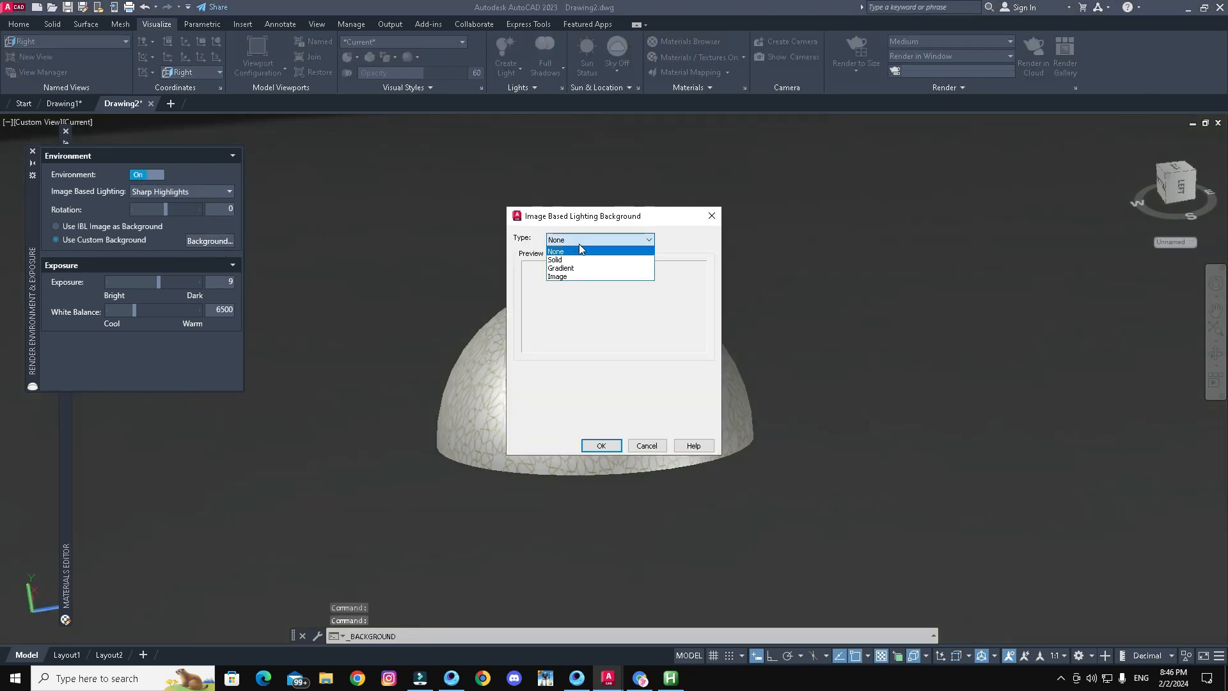
{"action": "left_click", "coordinate": [577, 258]}
{"action": "left_click", "coordinate": [613, 410]}
{"action": "left_click", "coordinate": [530, 288]}
{"action": "left_click", "coordinate": [598, 439]}
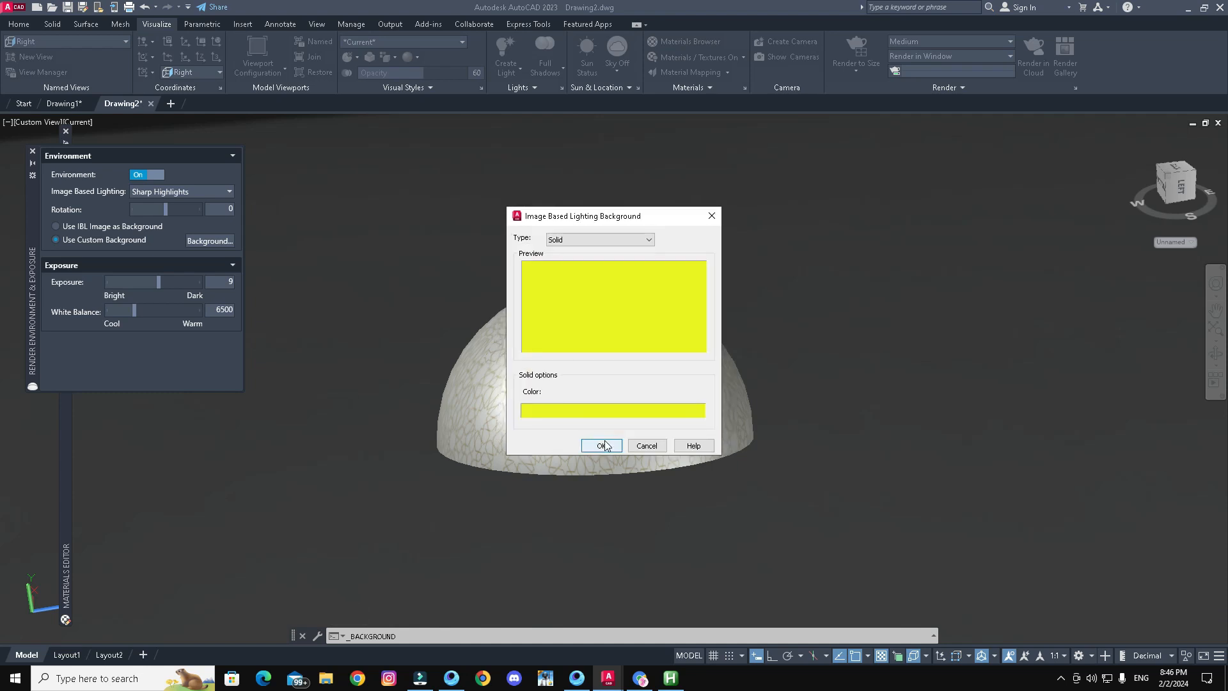
{"action": "left_click", "coordinate": [604, 442]}
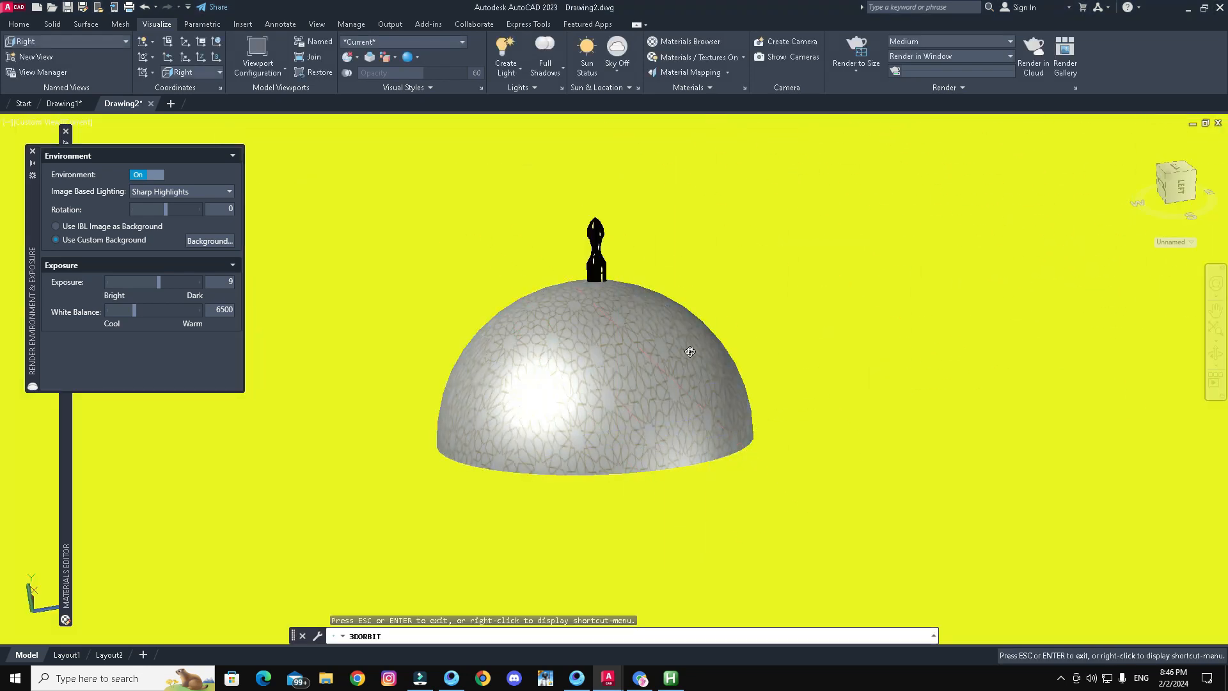
Orbit to view the dome slightly from below, render it against the yellow background, and enlarge and examine the result.
{"action": "left_click", "coordinate": [642, 675]}
{"action": "left_click_drag", "start_coordinate": [720, 404], "coordinate": [649, 384]}
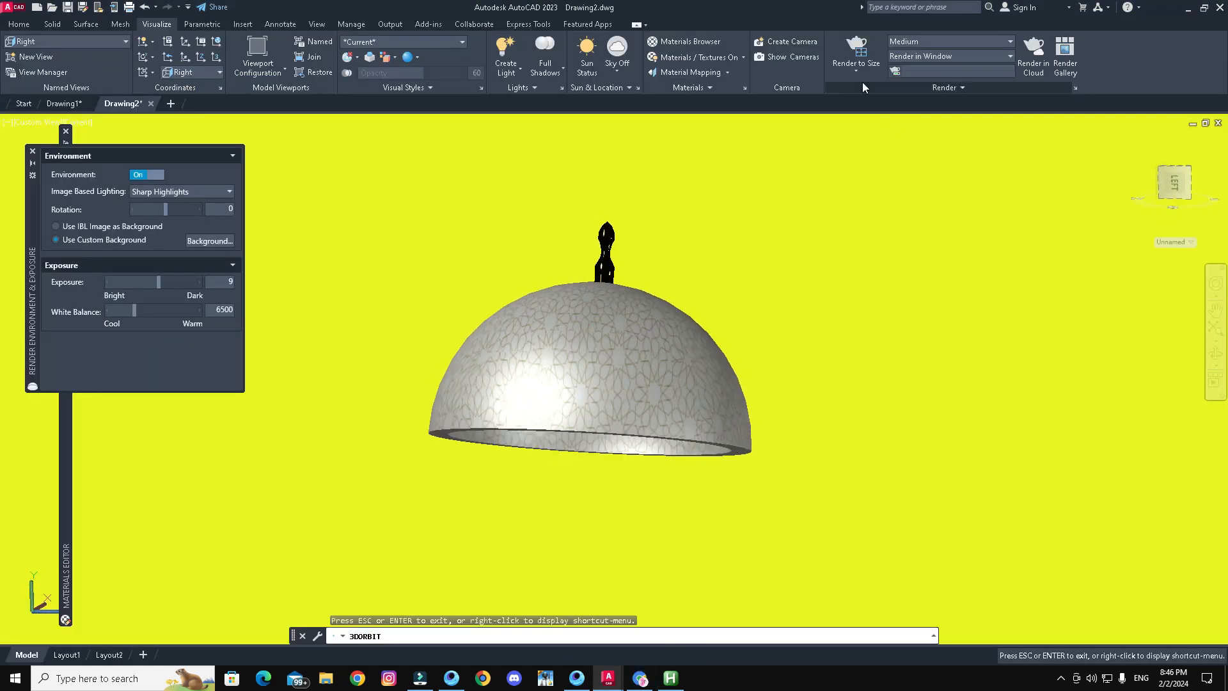
{"action": "left_click", "coordinate": [857, 61]}
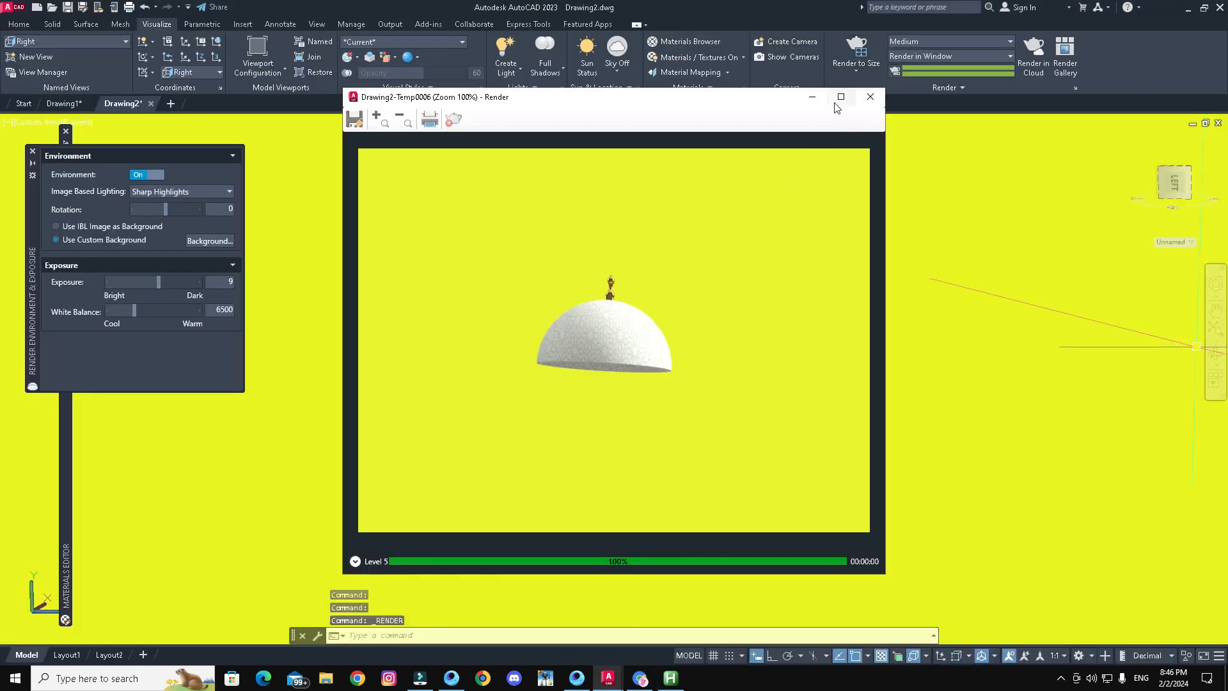
{"action": "left_click", "coordinate": [839, 99]}
{"action": "scroll", "coordinate": [587, 326], "scroll_direction": "up", "scroll_amount": 3}
{"action": "scroll", "coordinate": [589, 325], "scroll_direction": "down", "scroll_amount": 2}
{"action": "left_click", "coordinate": [1212, 7]}
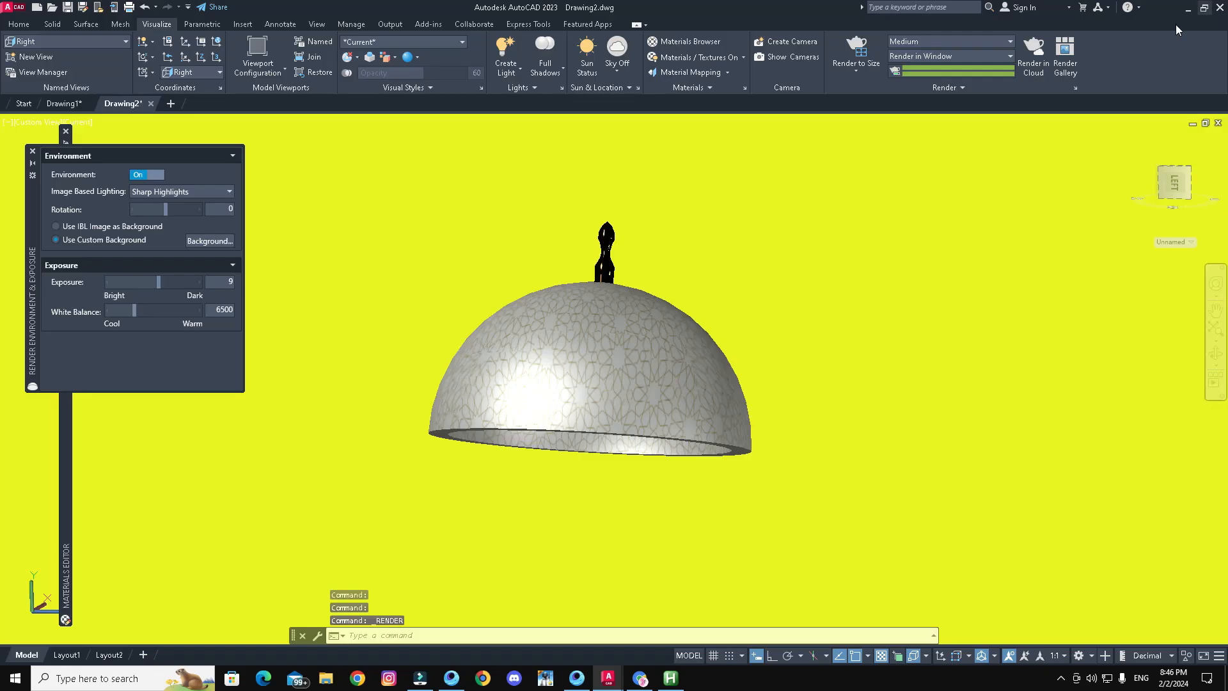
Change the solid custom background of the environment to a blue true color, RGB 22,34,202.
{"action": "left_click", "coordinate": [219, 241]}
{"action": "left_click", "coordinate": [549, 412]}
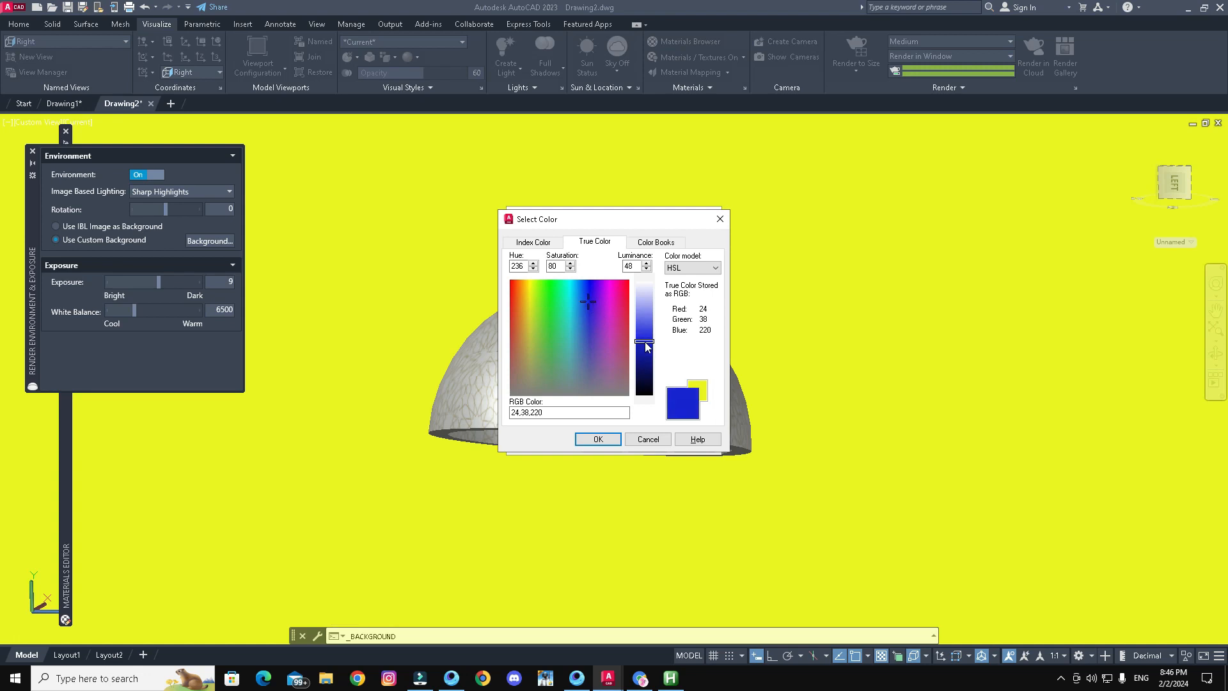
{"action": "left_click", "coordinate": [605, 442]}
{"action": "left_click", "coordinate": [606, 441]}
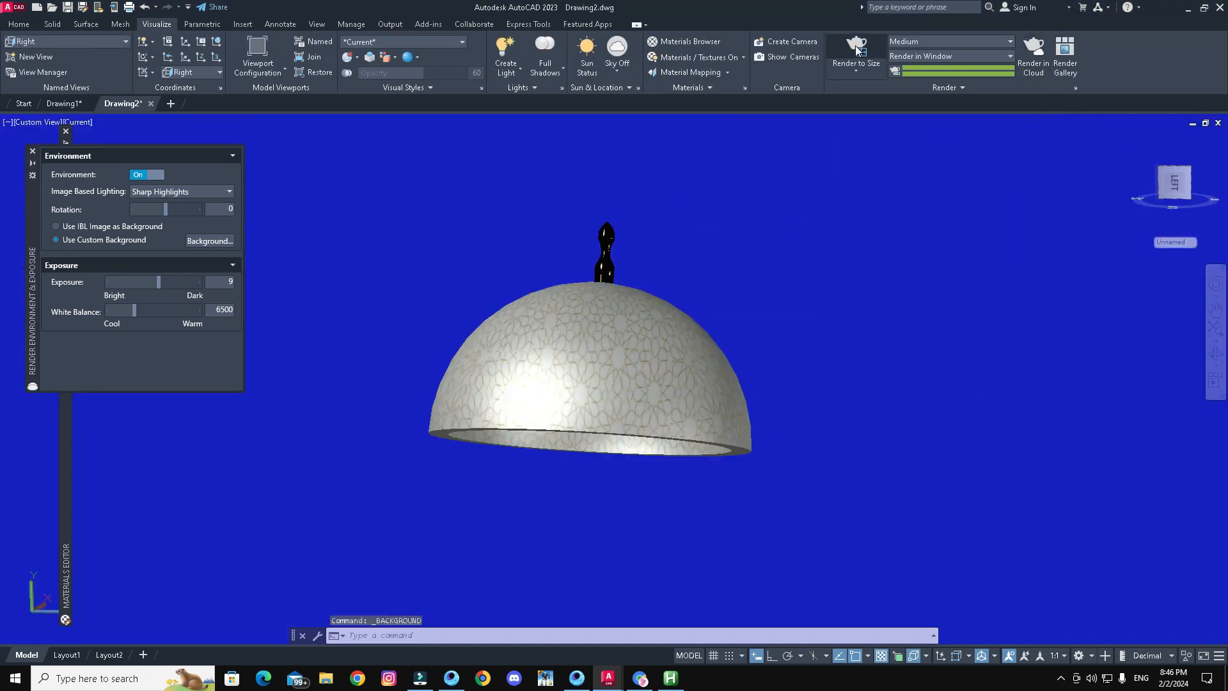
Render the dome against the blue background, close the result, and choose 1280 x 1024 px - SXGA as the render size.
{"action": "left_click", "coordinate": [856, 49]}
{"action": "scroll", "coordinate": [650, 326], "scroll_direction": "up", "scroll_amount": 2}
{"action": "scroll", "coordinate": [653, 327], "scroll_direction": "down", "scroll_amount": 2}
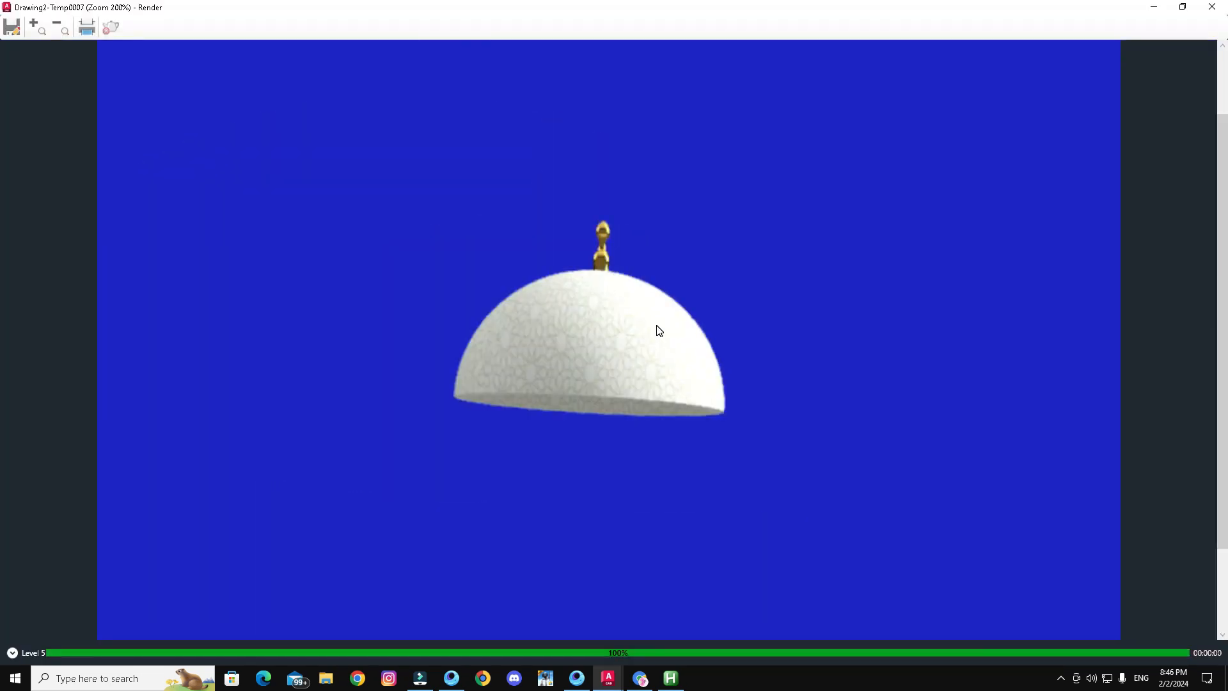
{"action": "left_click", "coordinate": [1212, 7]}
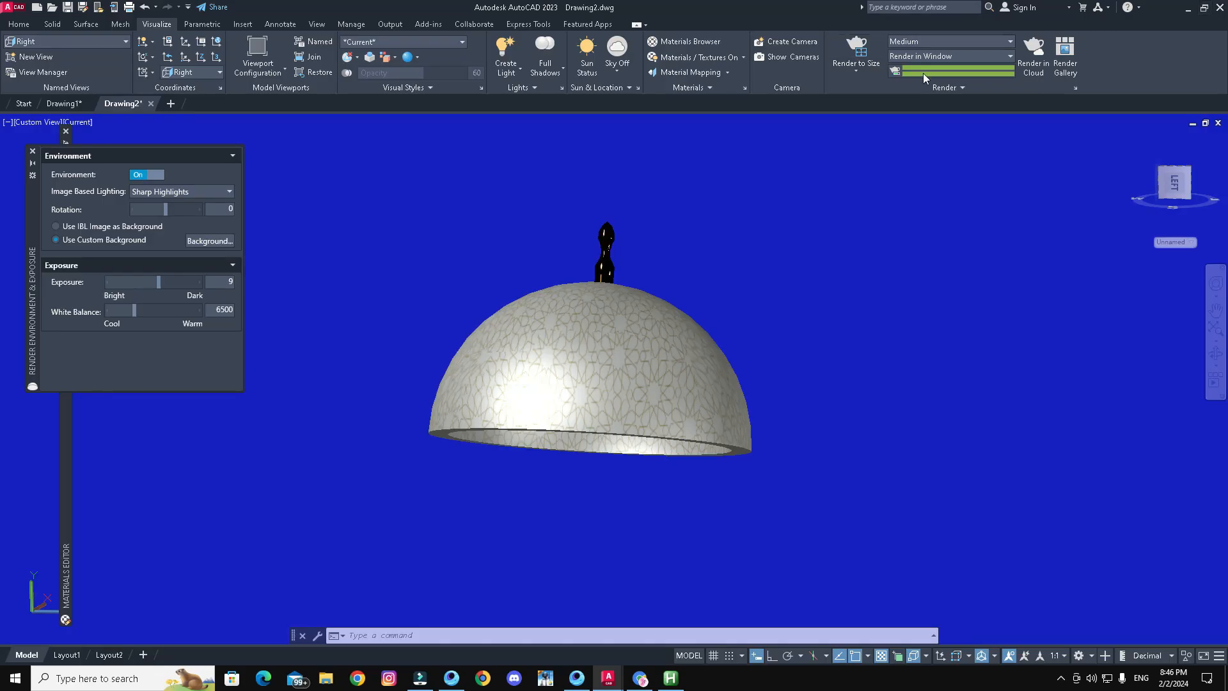
{"action": "left_click", "coordinate": [855, 72]}
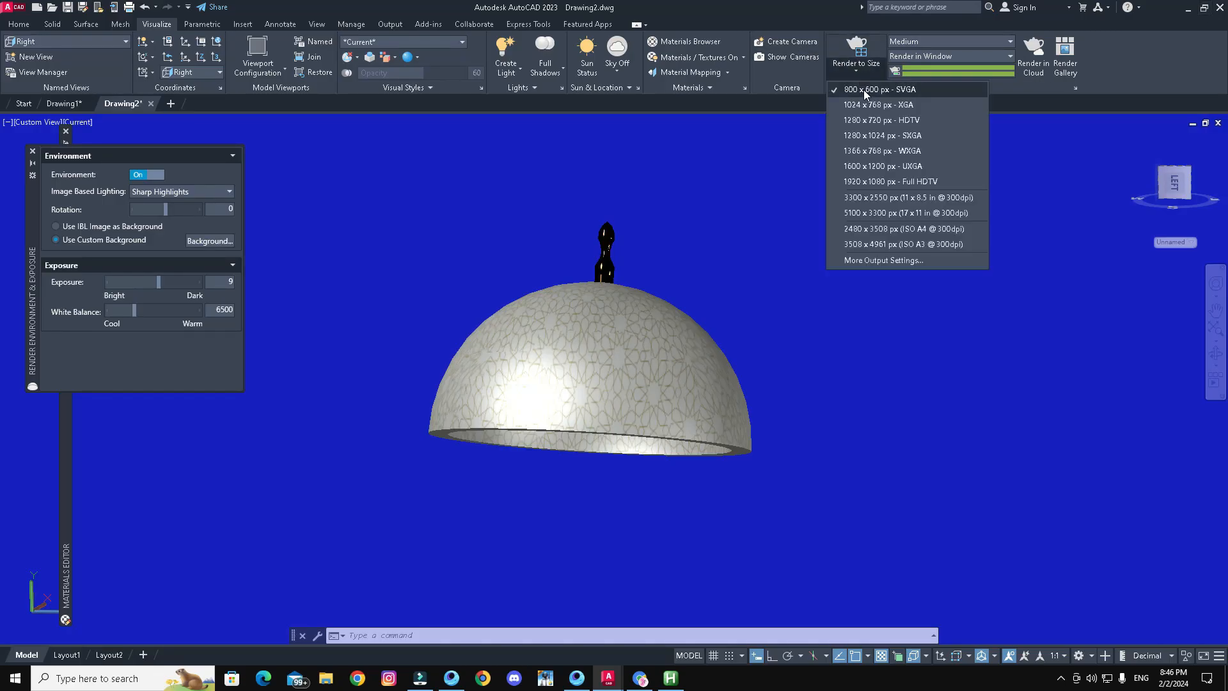
{"action": "left_click", "coordinate": [866, 136]}
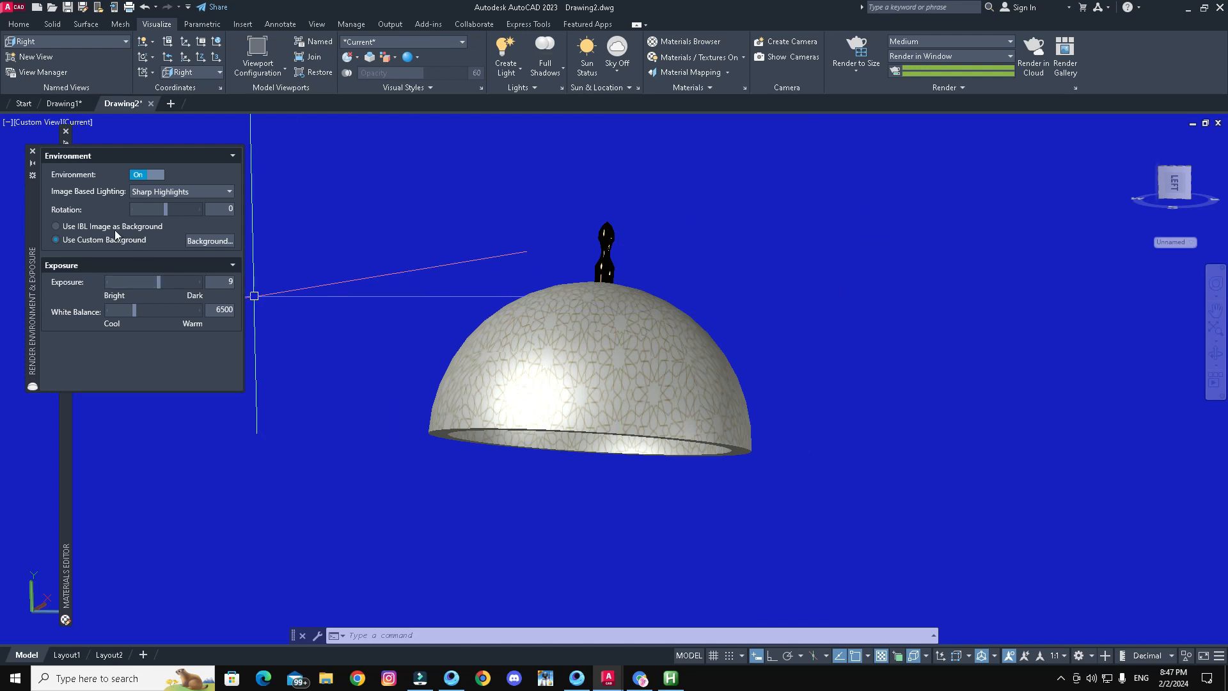
Change the solid custom background of the environment to white from the AutoCAD Color Index.
{"action": "left_click", "coordinate": [210, 242]}
{"action": "left_click", "coordinate": [586, 409]}
{"action": "left_click", "coordinate": [537, 241]}
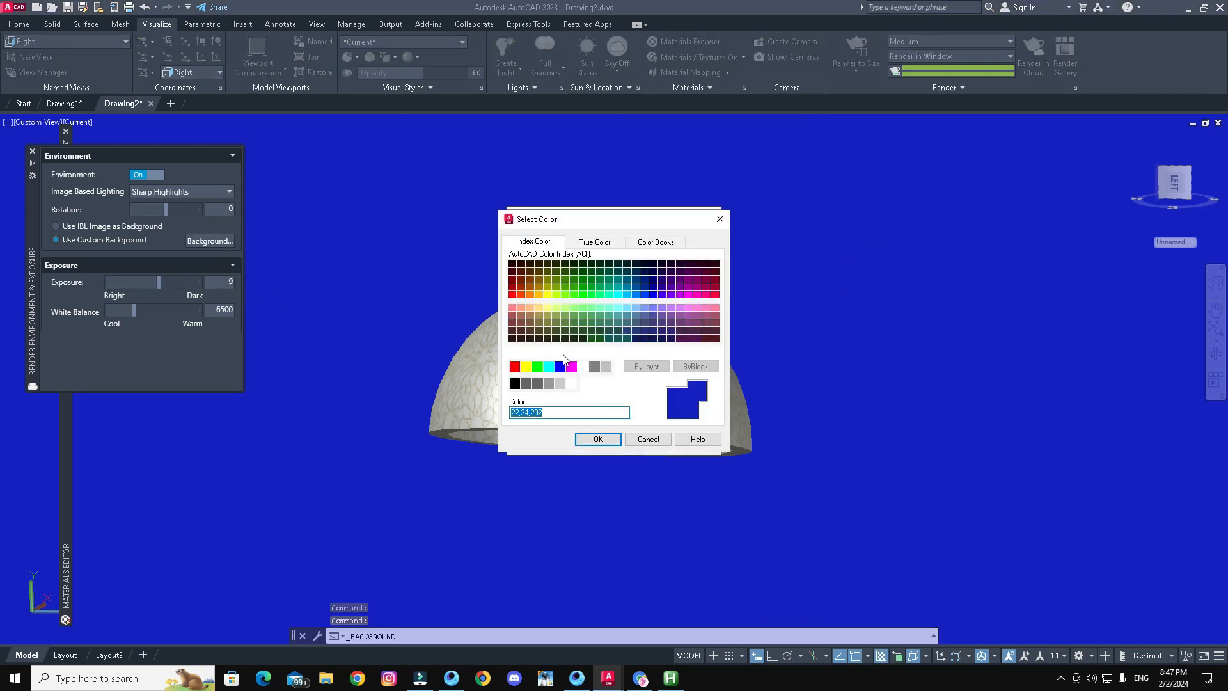
{"action": "left_click", "coordinate": [582, 366]}
{"action": "left_click", "coordinate": [598, 439]}
{"action": "left_click", "coordinate": [600, 443]}
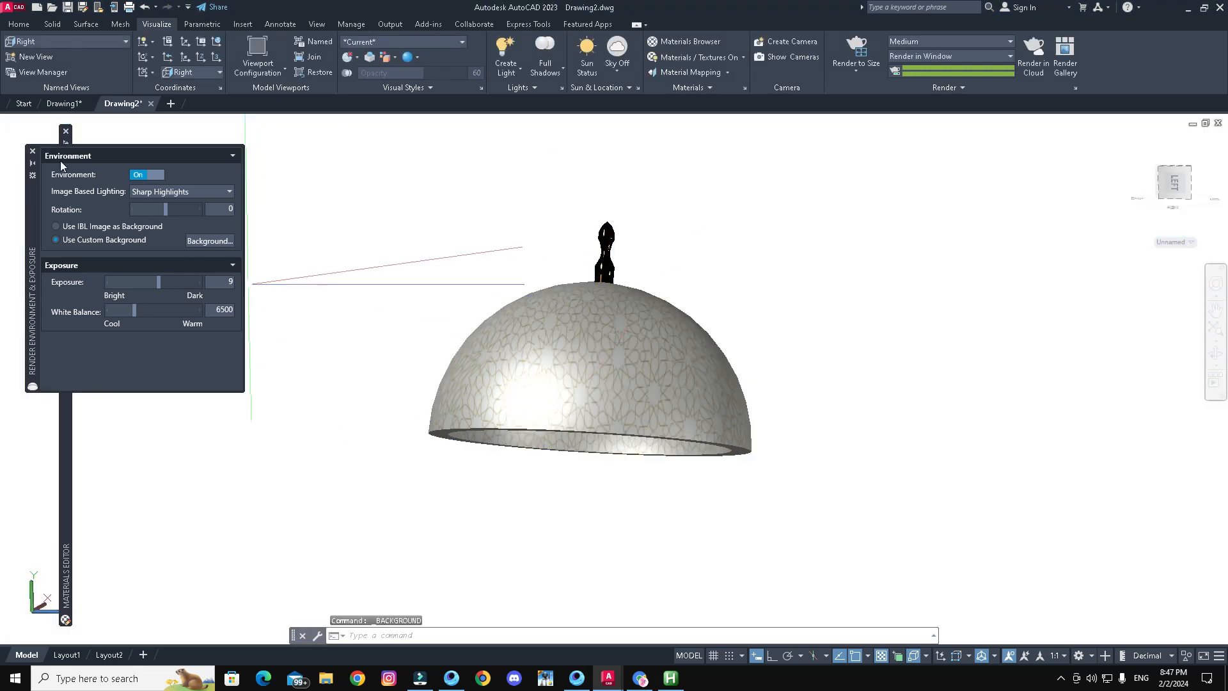
Close the open environment and materials palettes and switch the sky setting to Sky Background and Illumination.
{"action": "left_click", "coordinate": [65, 130]}
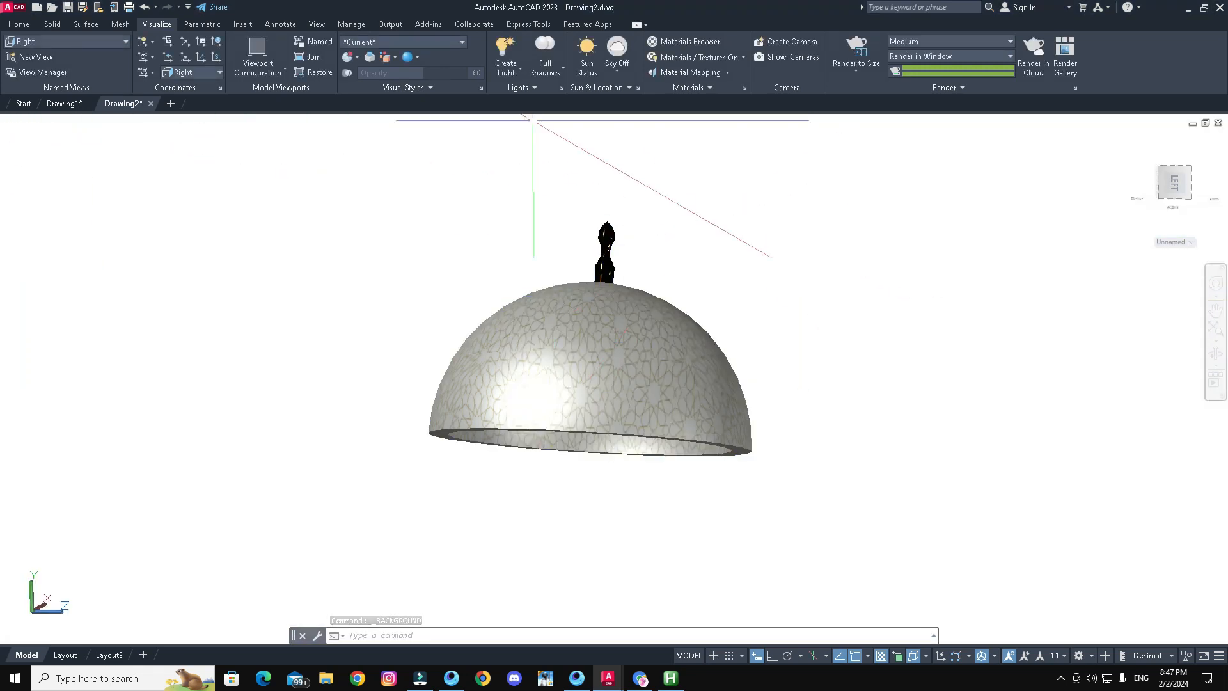
{"action": "left_click", "coordinate": [616, 69]}
{"action": "left_click", "coordinate": [659, 143]}
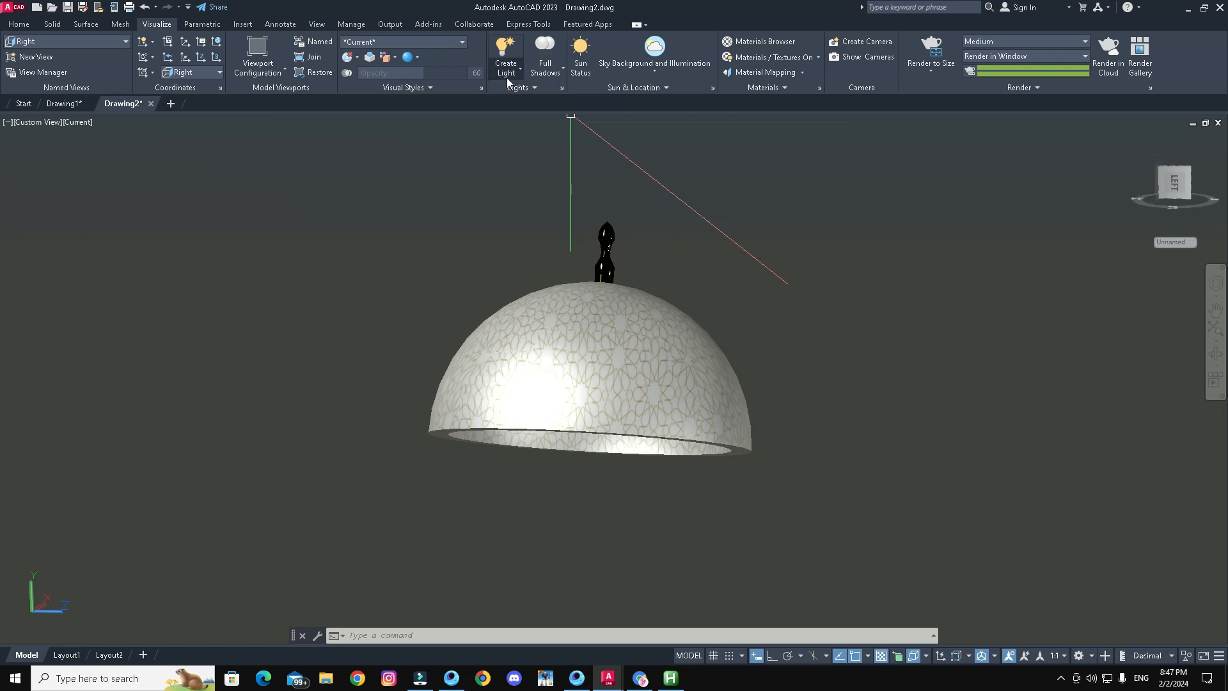
Render the dome with the sky background, examine its pattern and brass finial up close, and close the render.
{"action": "left_click", "coordinate": [931, 54]}
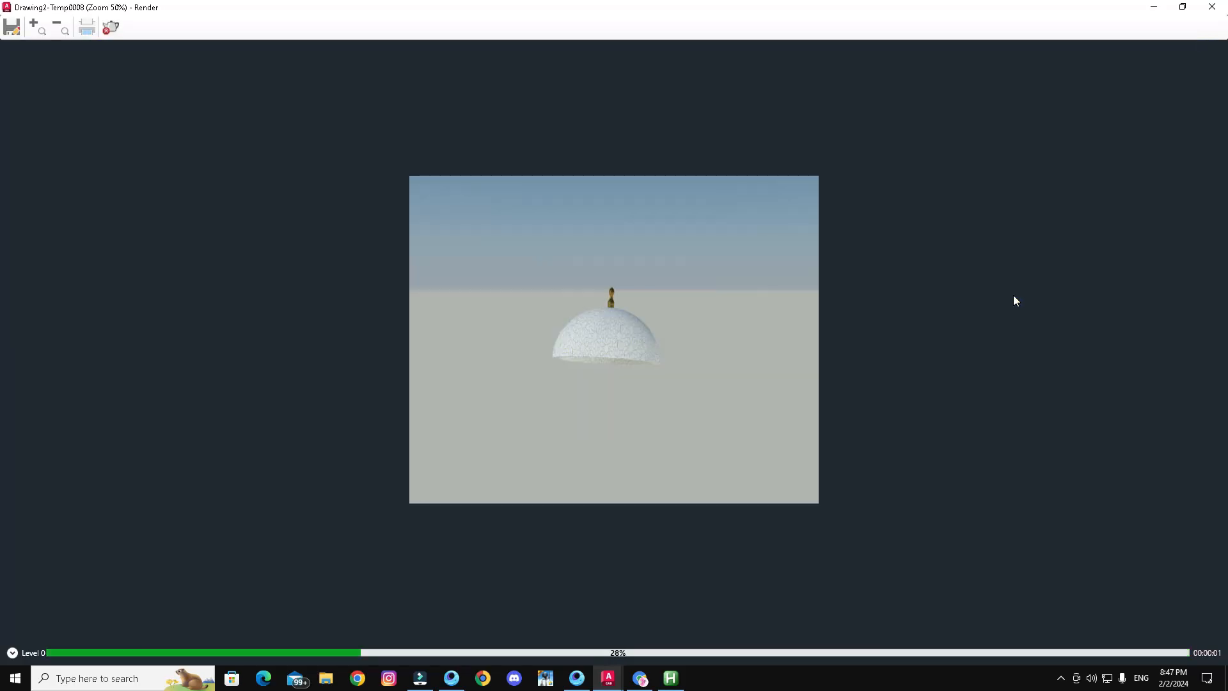
{"action": "scroll", "coordinate": [680, 336], "scroll_direction": "up", "scroll_amount": 1}
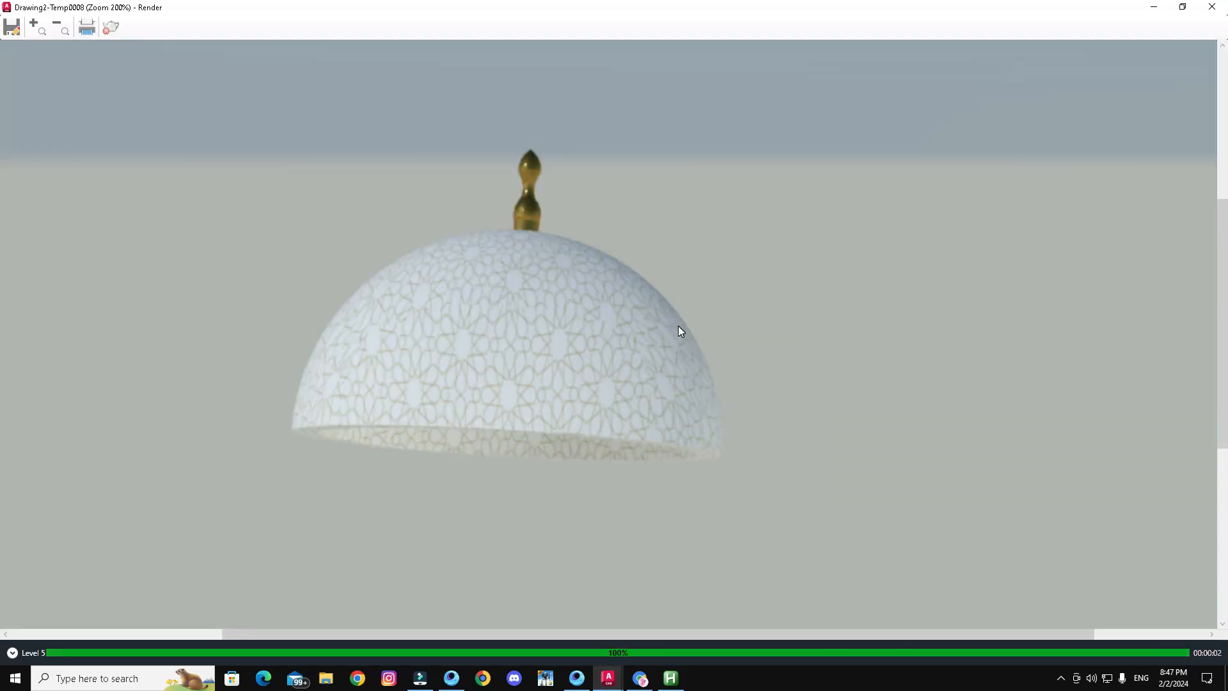
{"action": "left_click", "coordinate": [1212, 6]}
Set the dome spinning with Continuous Orbit to view it from all sides.
{"action": "left_click", "coordinate": [1215, 364]}
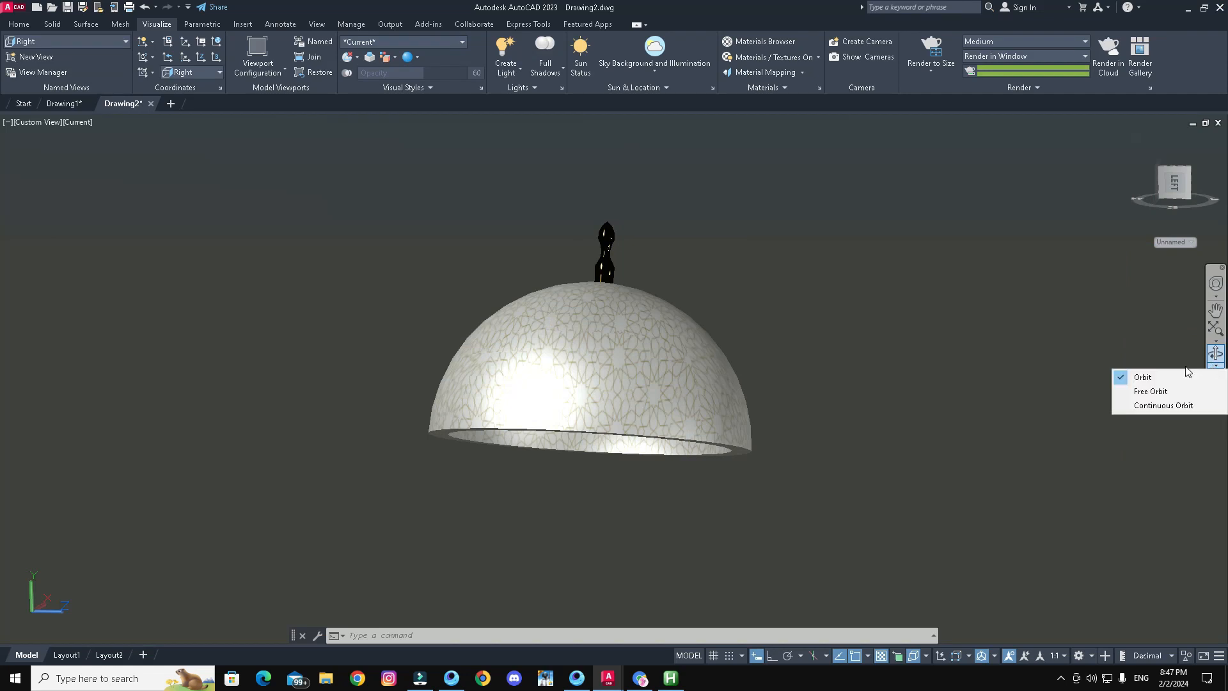
{"action": "left_click", "coordinate": [1162, 404]}
{"action": "left_click_drag", "start_coordinate": [715, 313], "coordinate": [456, 411]}
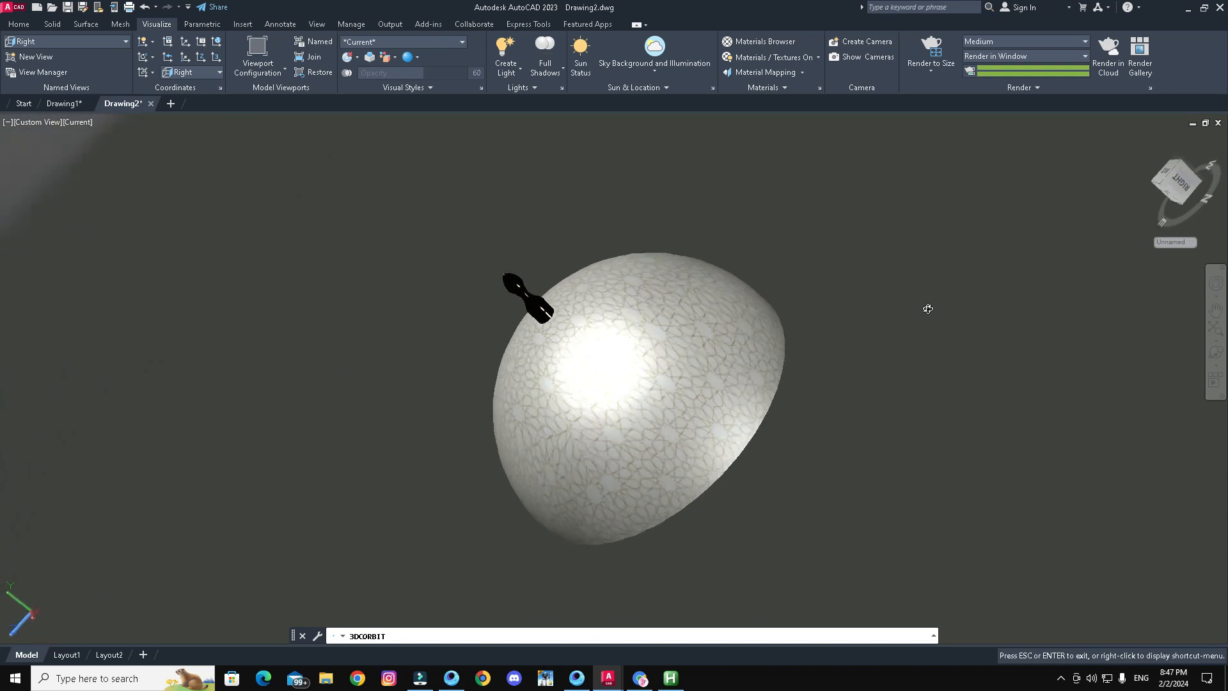
Add a spotlight just below the dome's rim, keeping the default lighting turned on, and restart the continuous orbit.
{"action": "left_click", "coordinate": [501, 77]}
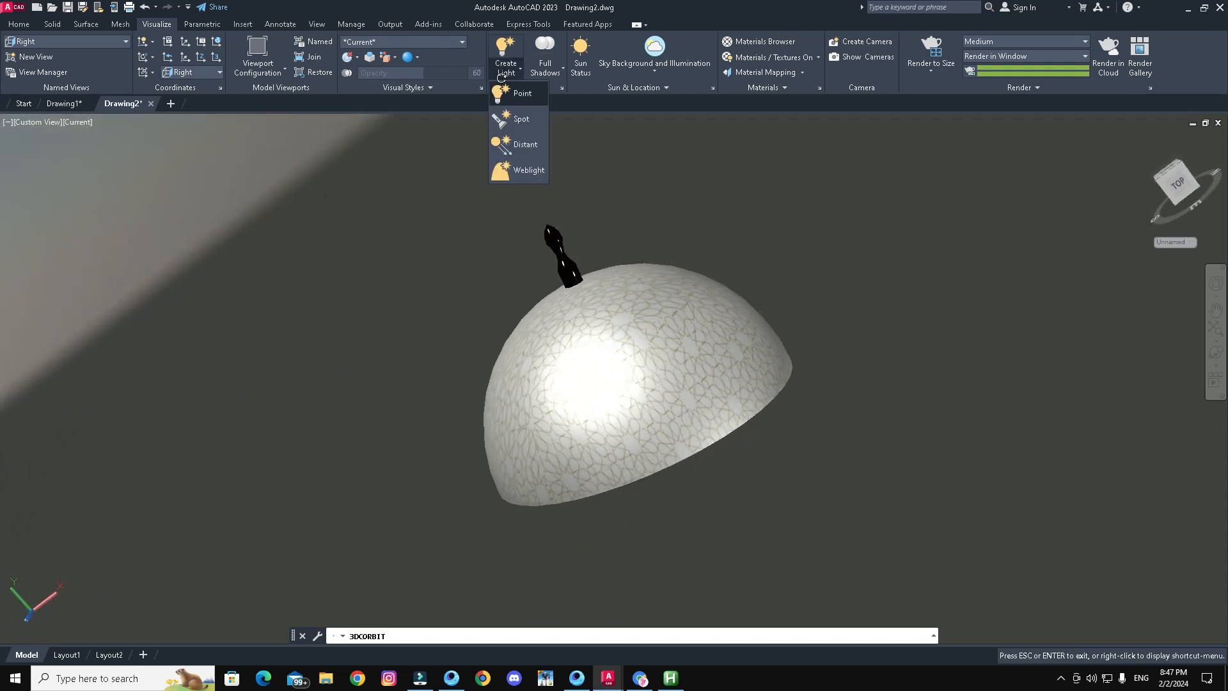
{"action": "left_click", "coordinate": [516, 122]}
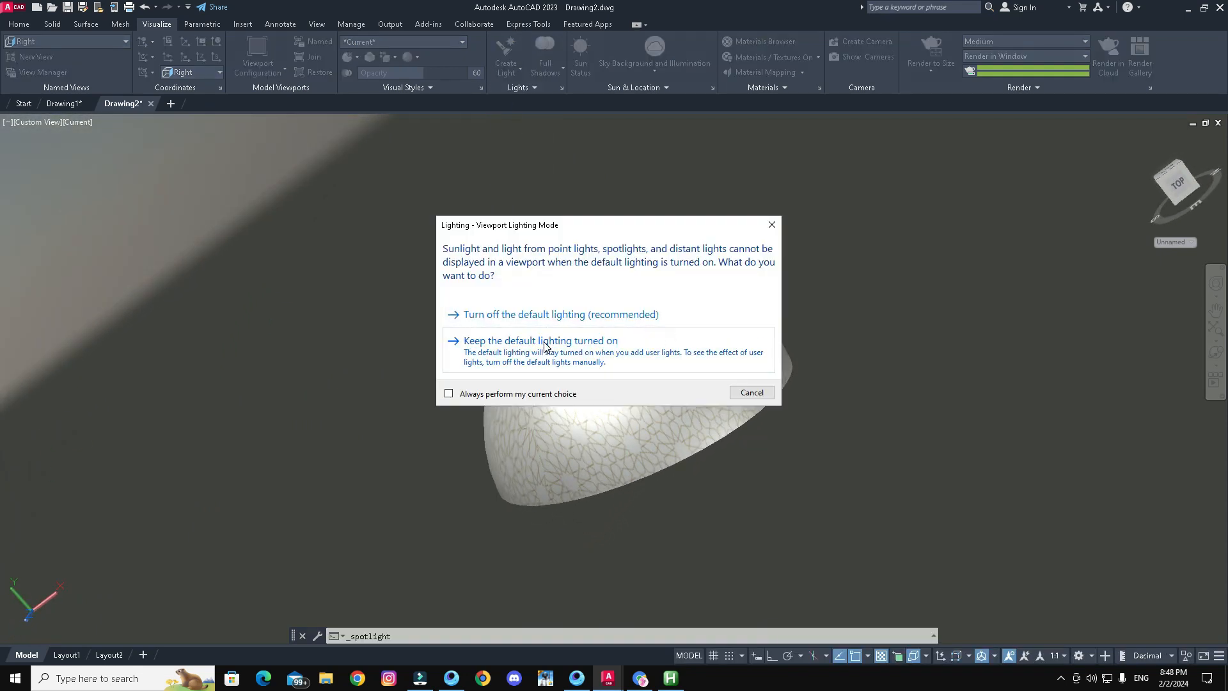
{"action": "left_click", "coordinate": [545, 343]}
{"action": "left_click", "coordinate": [1214, 355]}
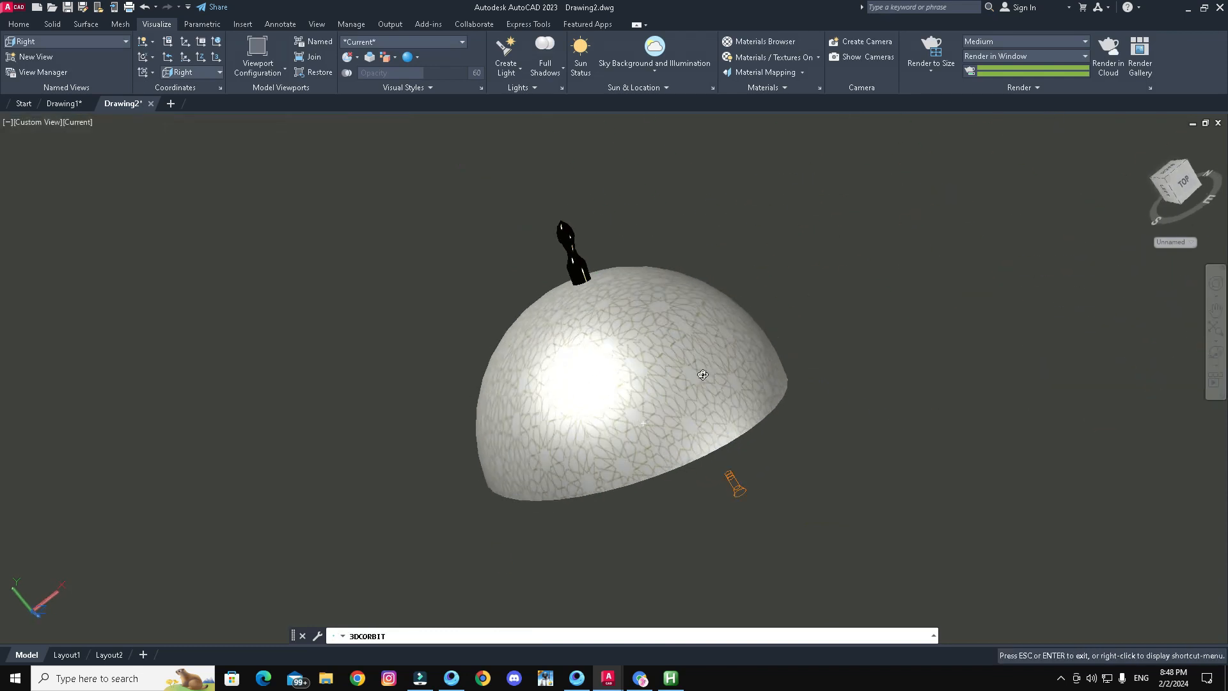
{"action": "left_click_drag", "start_coordinate": [1070, 433], "coordinate": [653, 387]}
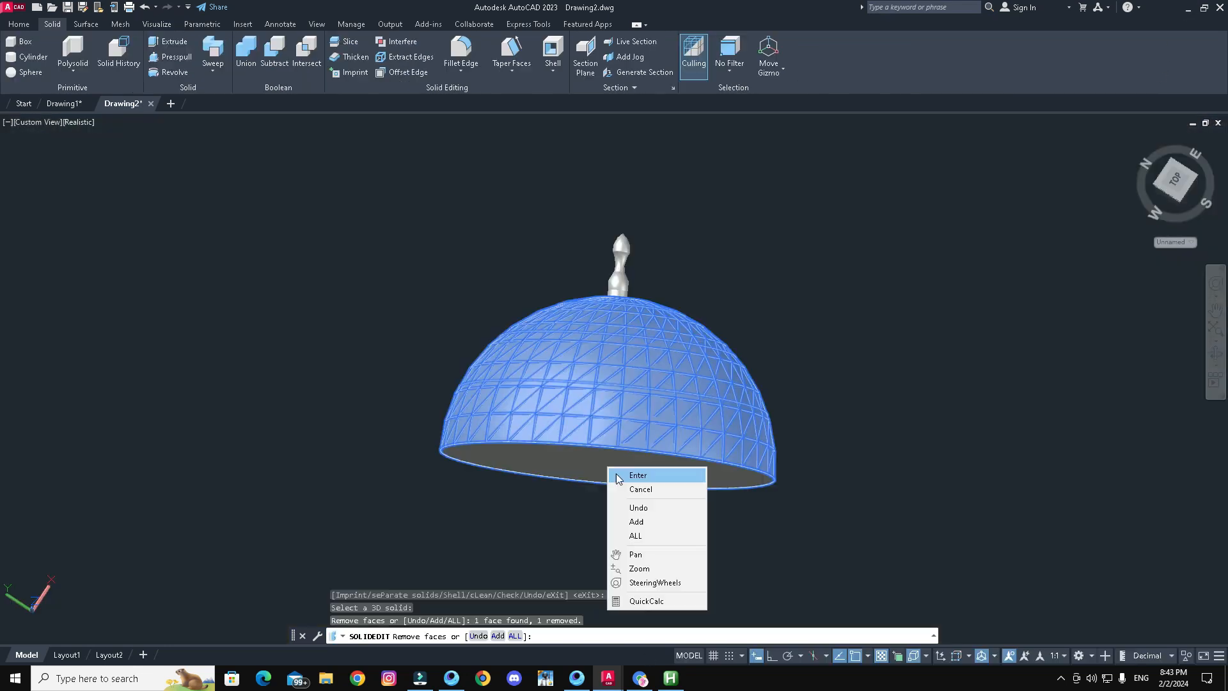
Finish shelling the dome with its flat base face removed, and exit the solid editing command.
{"action": "left_click", "coordinate": [612, 471]}
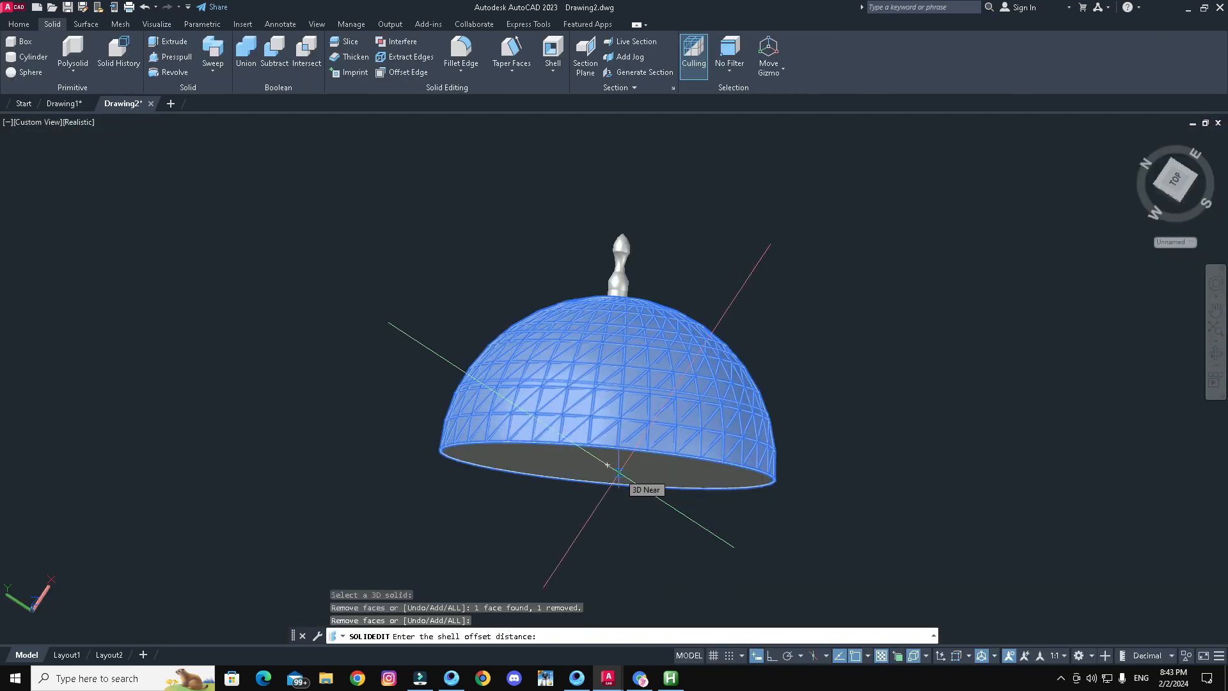
{"action": "key", "text": "Return"}
{"action": "type", "text": "x"}
{"action": "key", "text": "Return"}
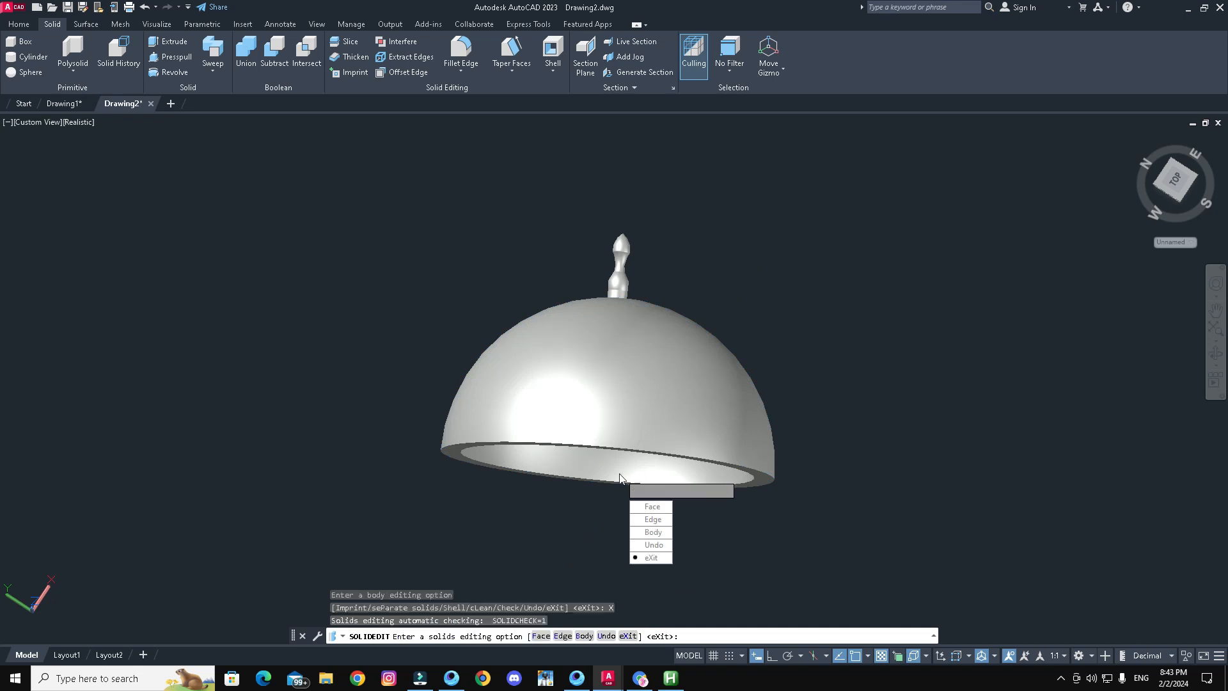
{"action": "left_click", "coordinate": [644, 557]}
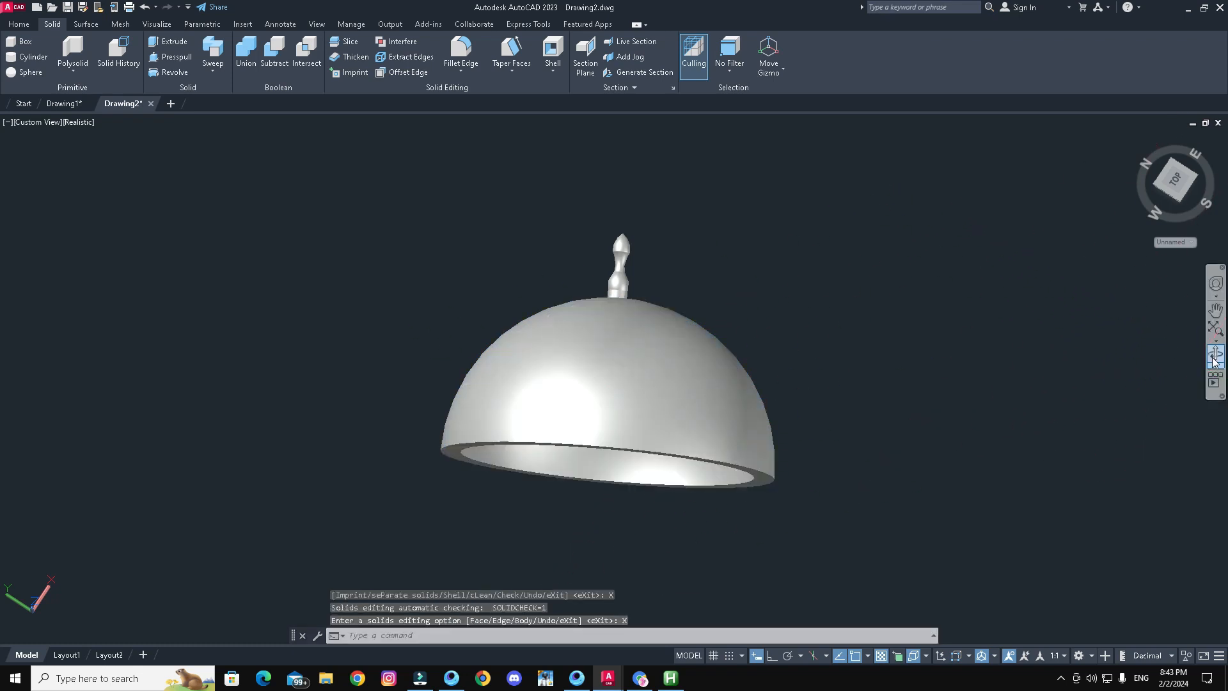